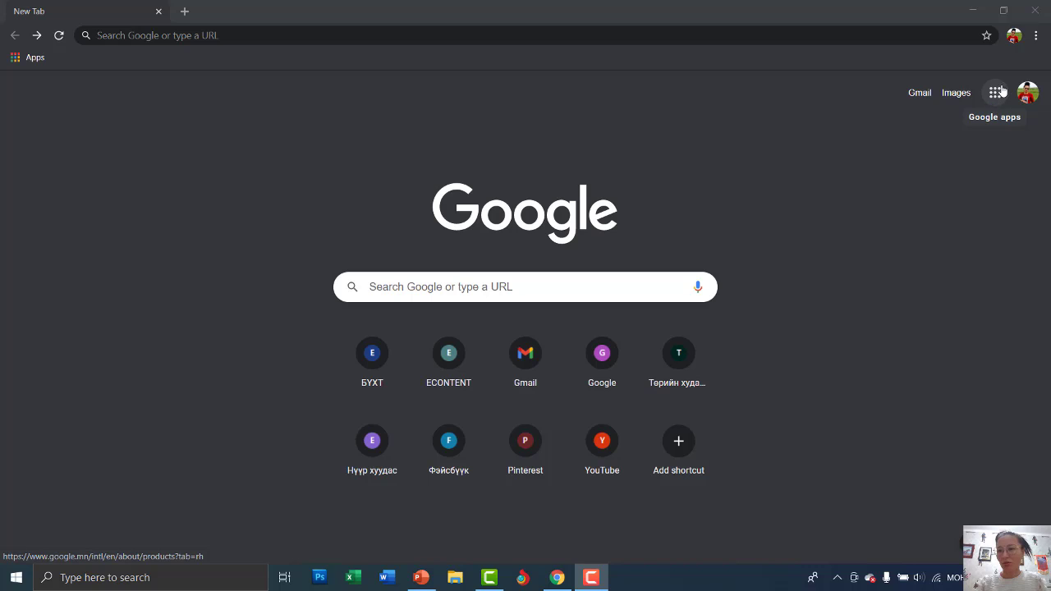
Open Google Meet from the Google apps and start an instant meeting.
left_click(996, 94)
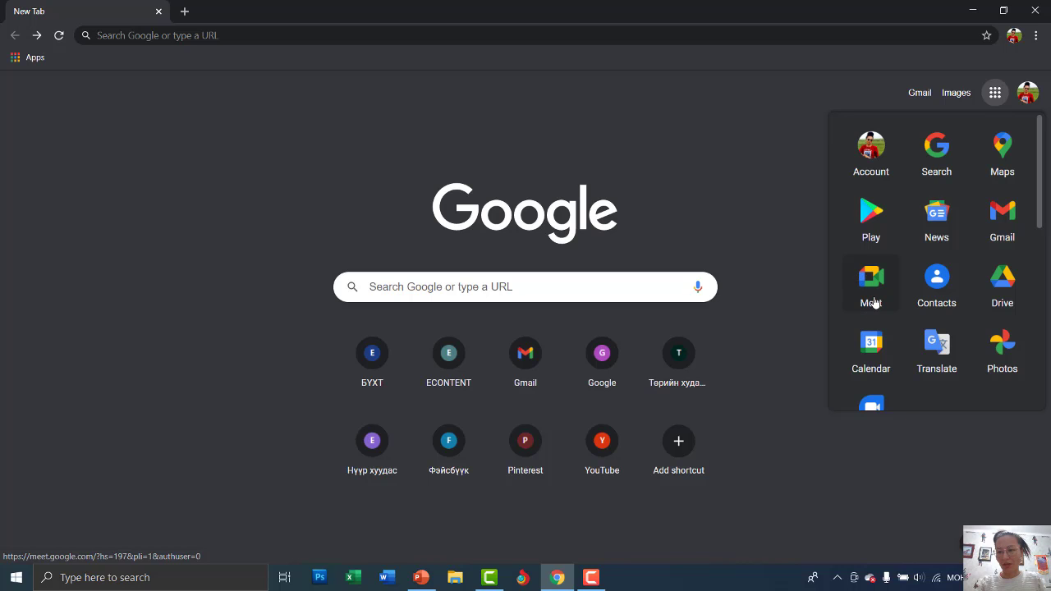
left_click(873, 297)
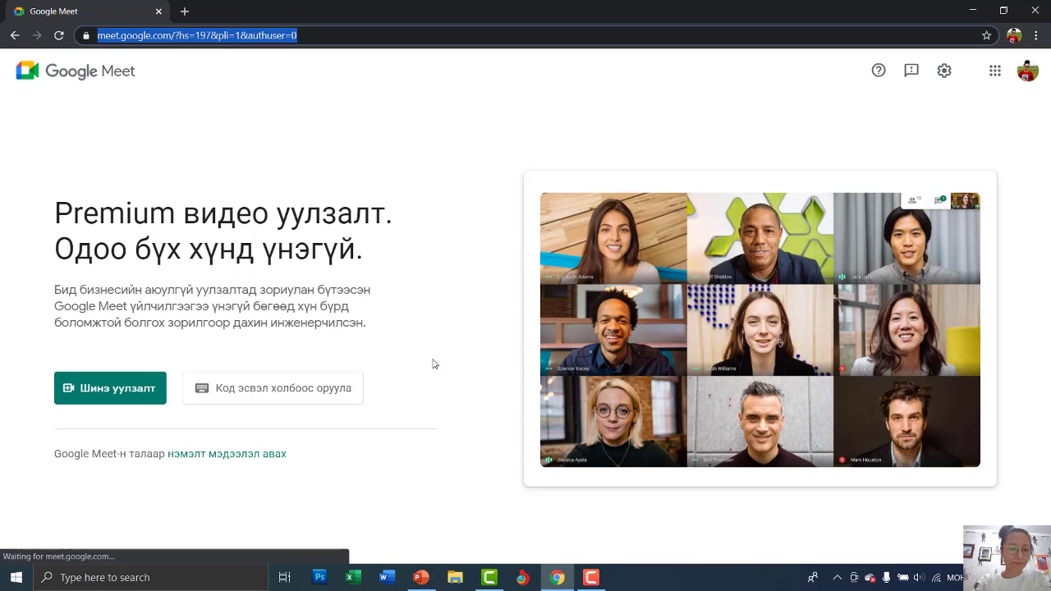
left_click(111, 394)
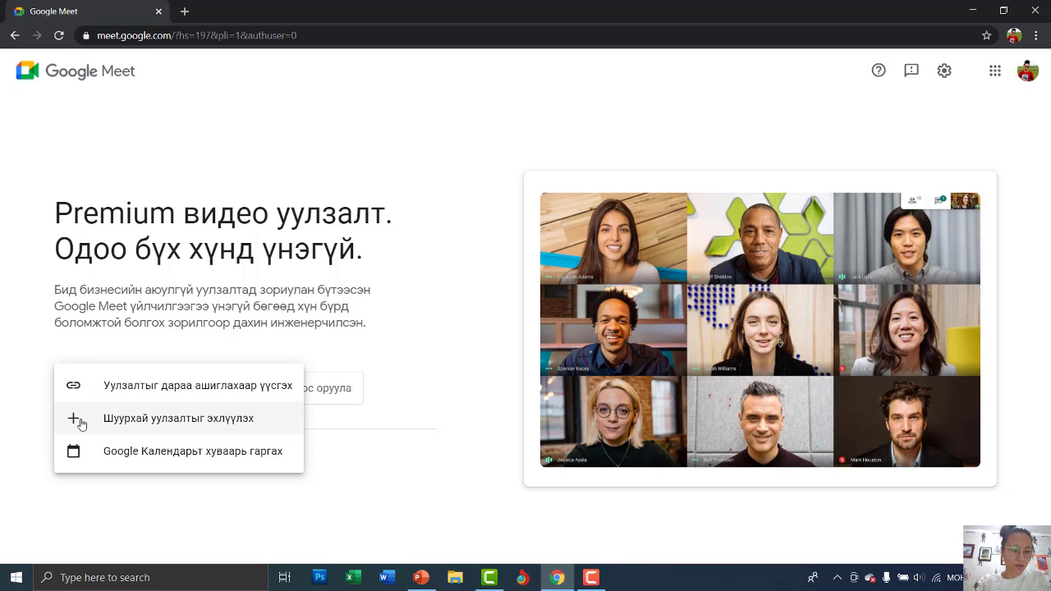
left_click(212, 426)
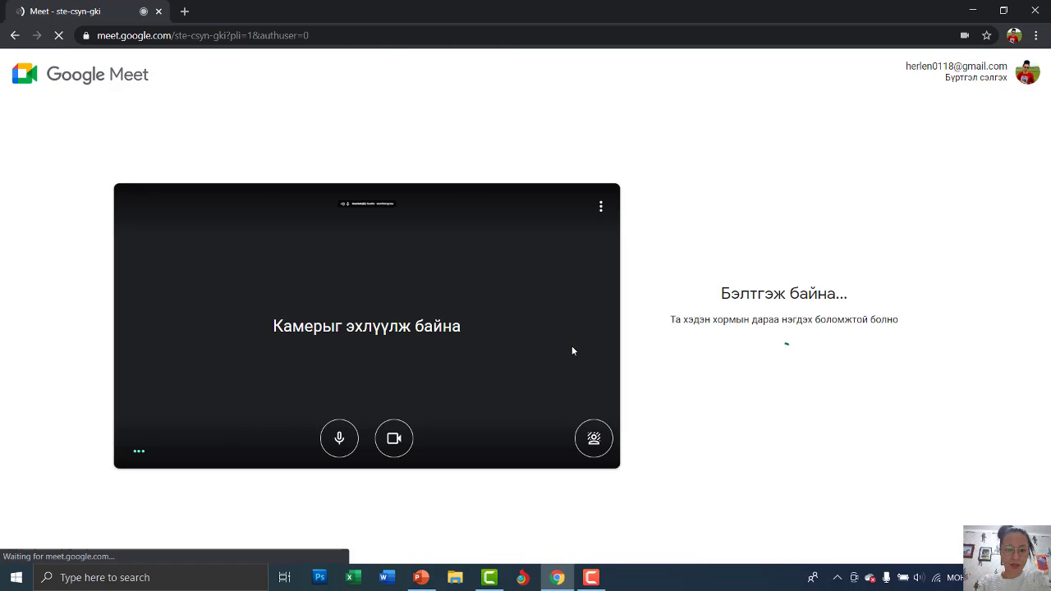
Join the meeting with the microphone and camera turned off, and copy its joining information.
left_click(341, 439)
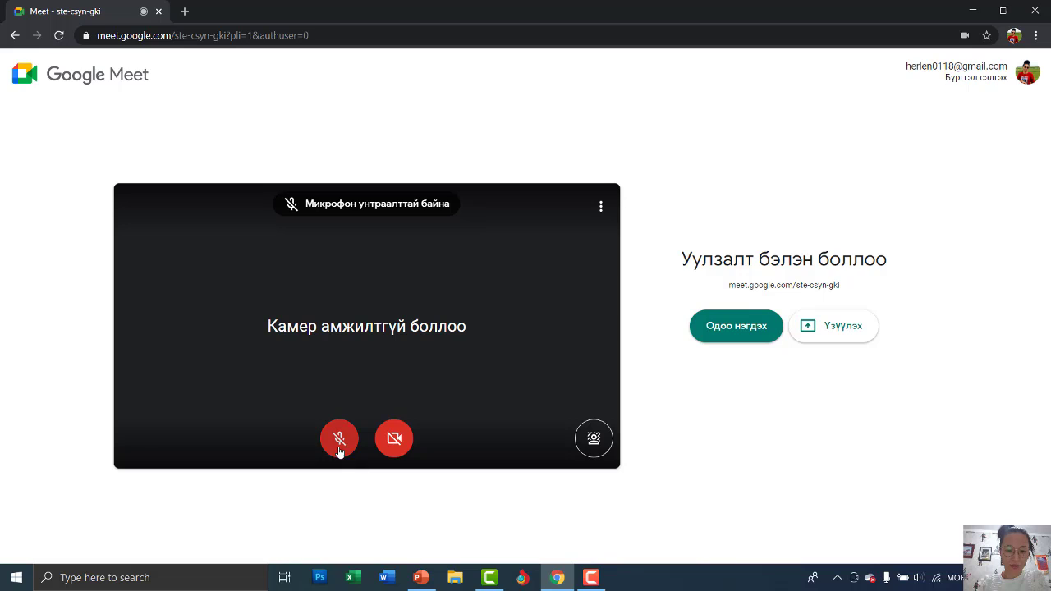
left_click(340, 449)
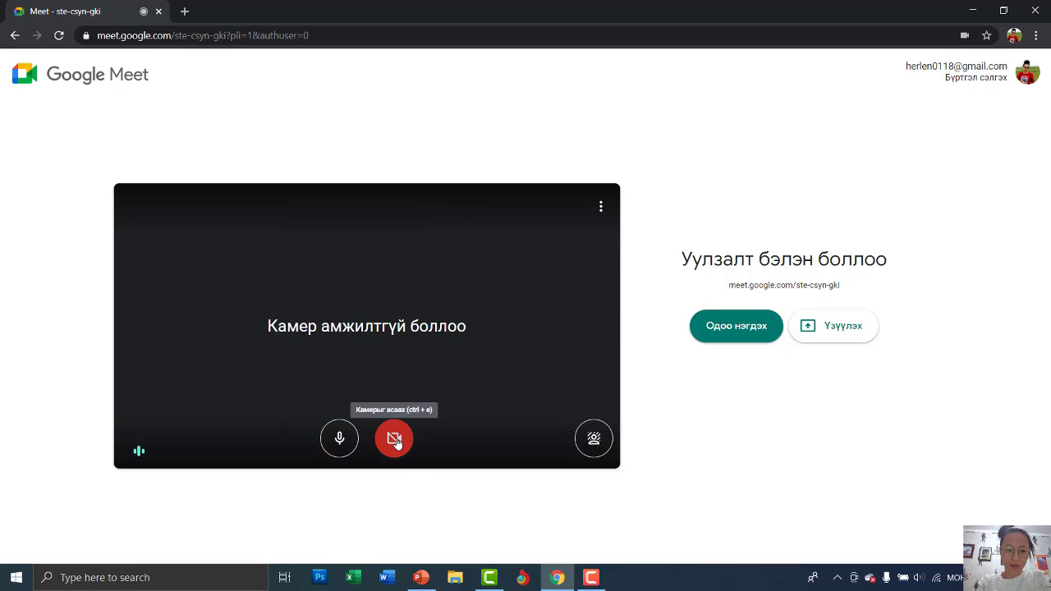
left_click(394, 439)
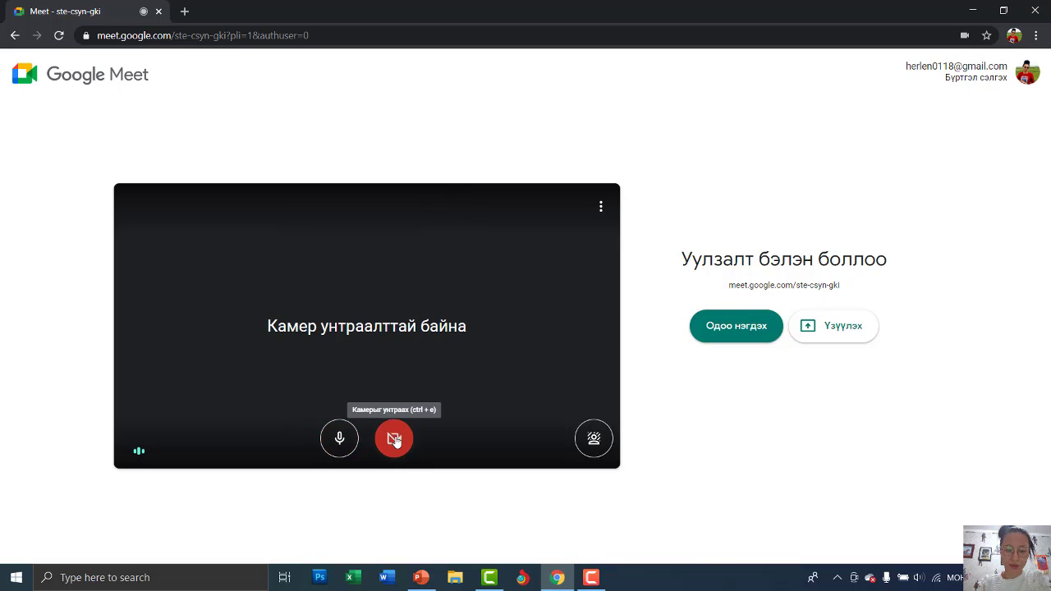
left_click(340, 440)
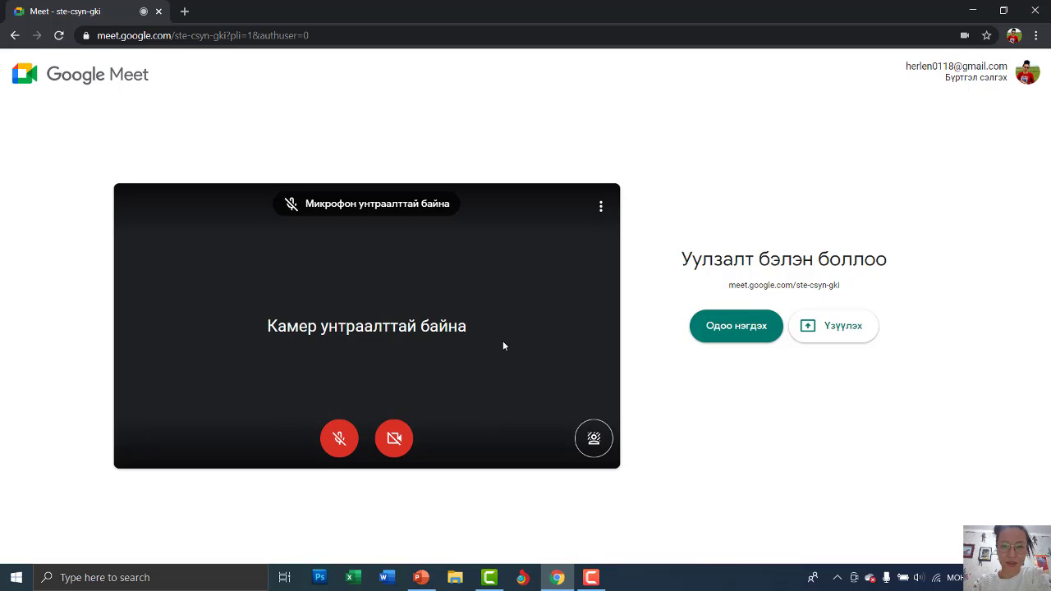
left_click(737, 329)
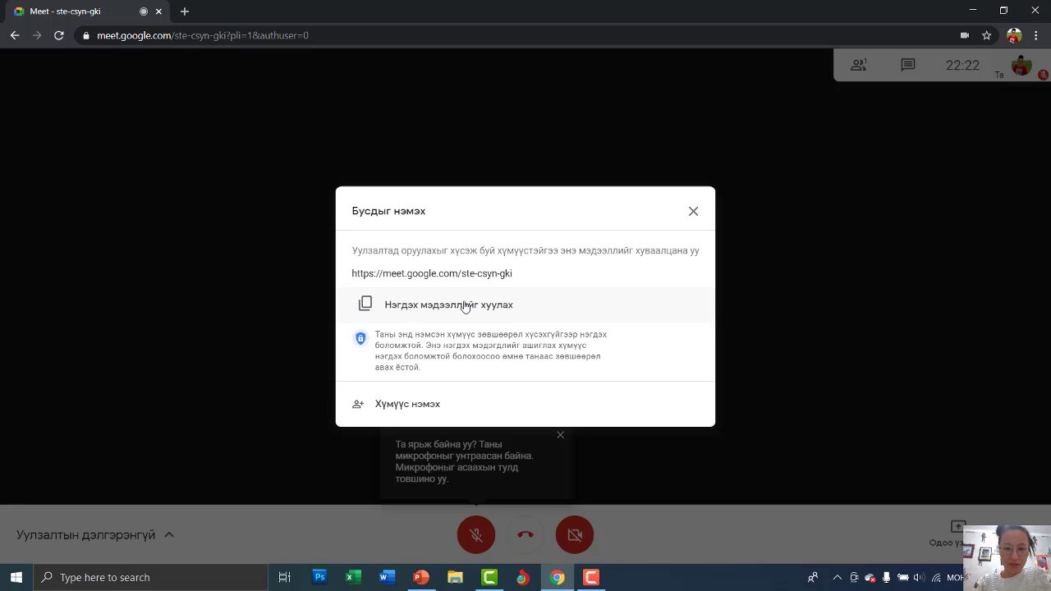
left_click(465, 305)
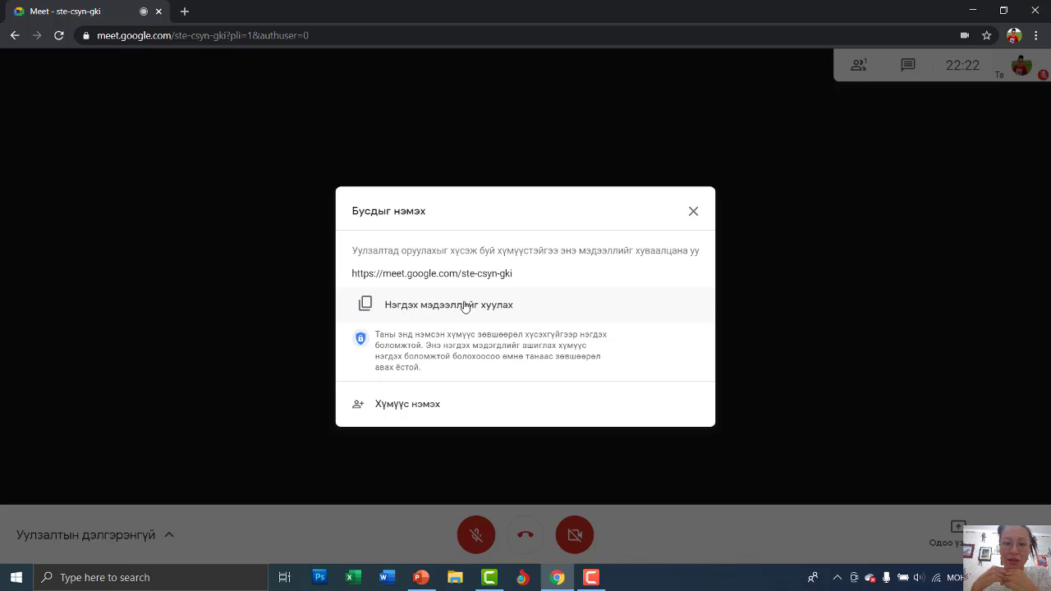
Select two suggested contacts as invitees for the meeting, and close the invitation without sending it.
left_click(407, 408)
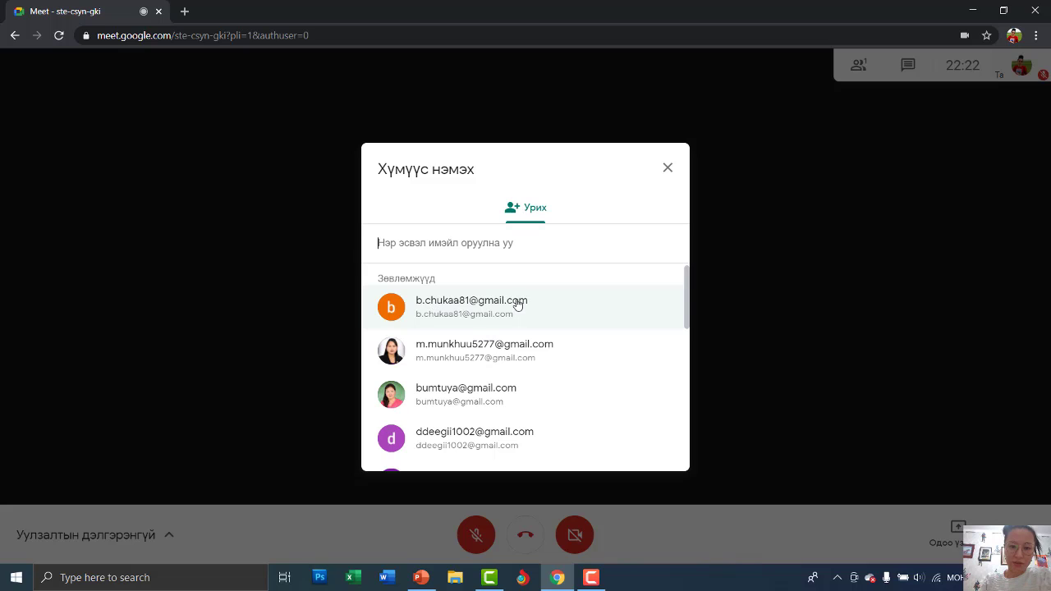
left_click(487, 306)
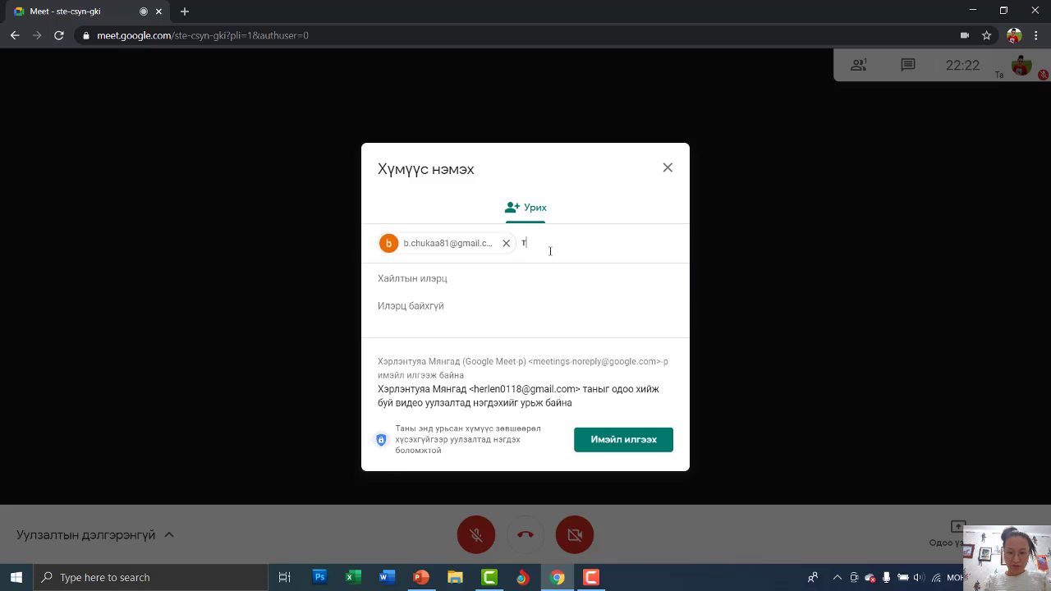
type("m")
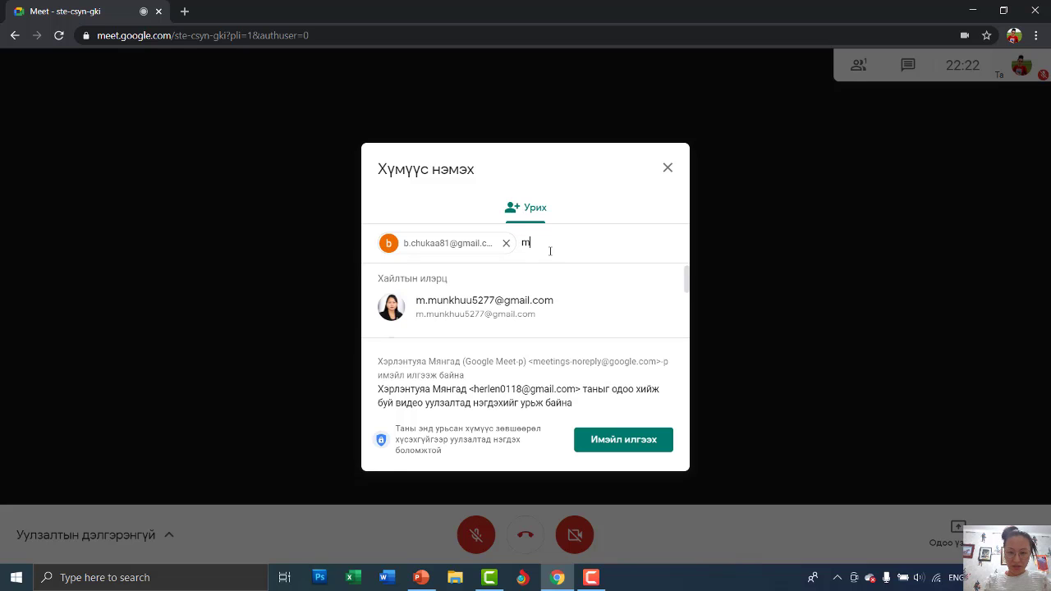
left_click(535, 311)
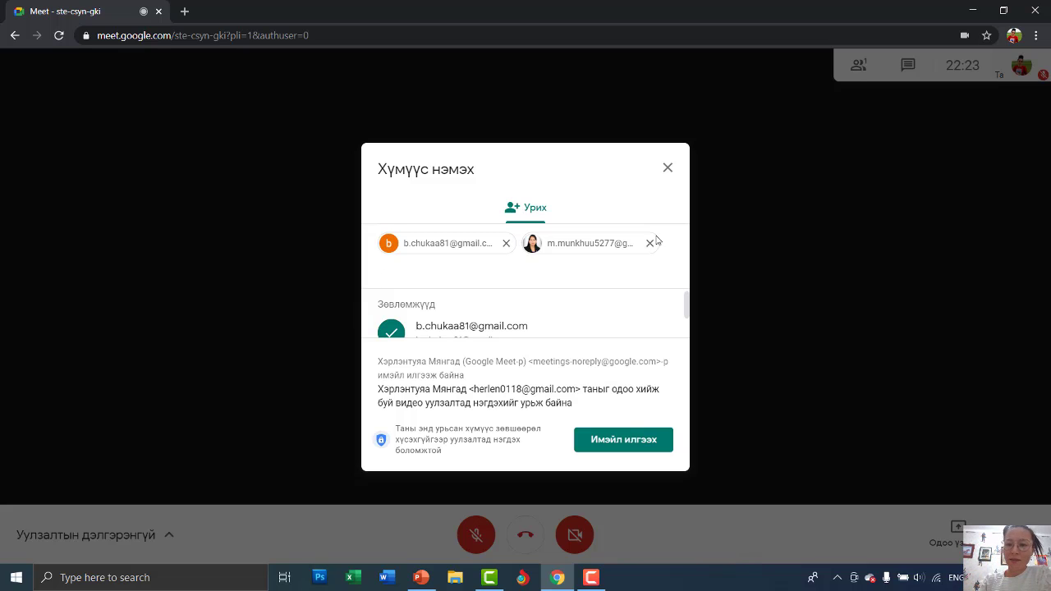
left_click(667, 170)
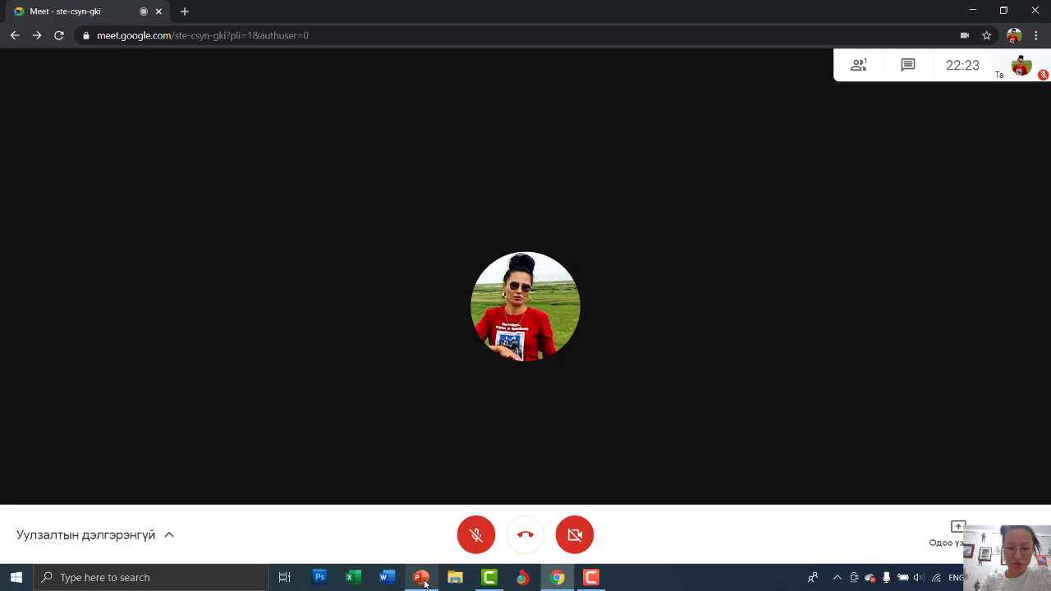
Present the PowerPoint window "c useg unshix.pptx" in the meeting and move the sharing bar off the slide area.
left_click(959, 531)
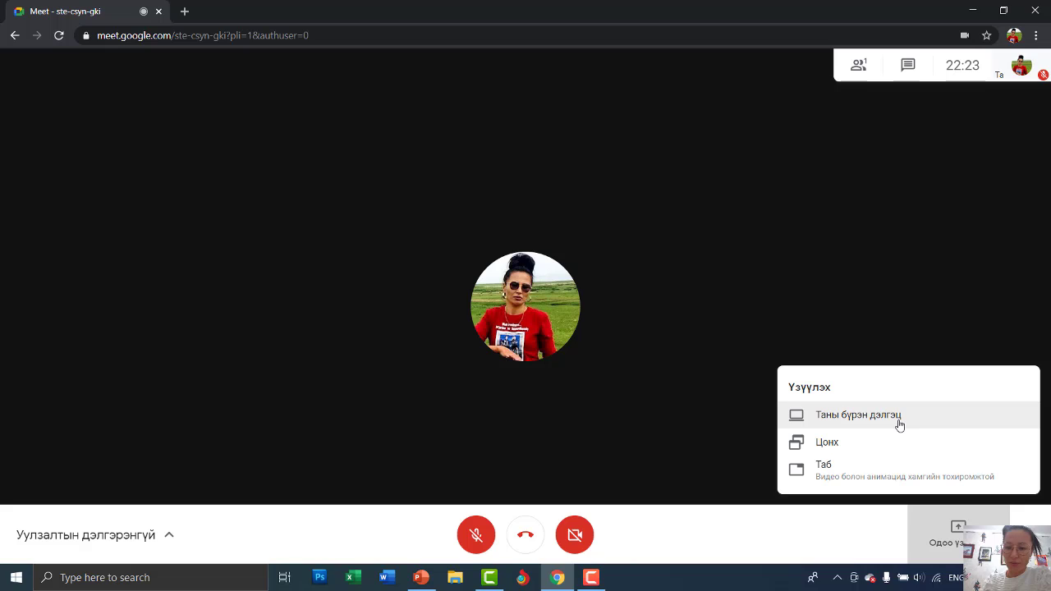
left_click(828, 443)
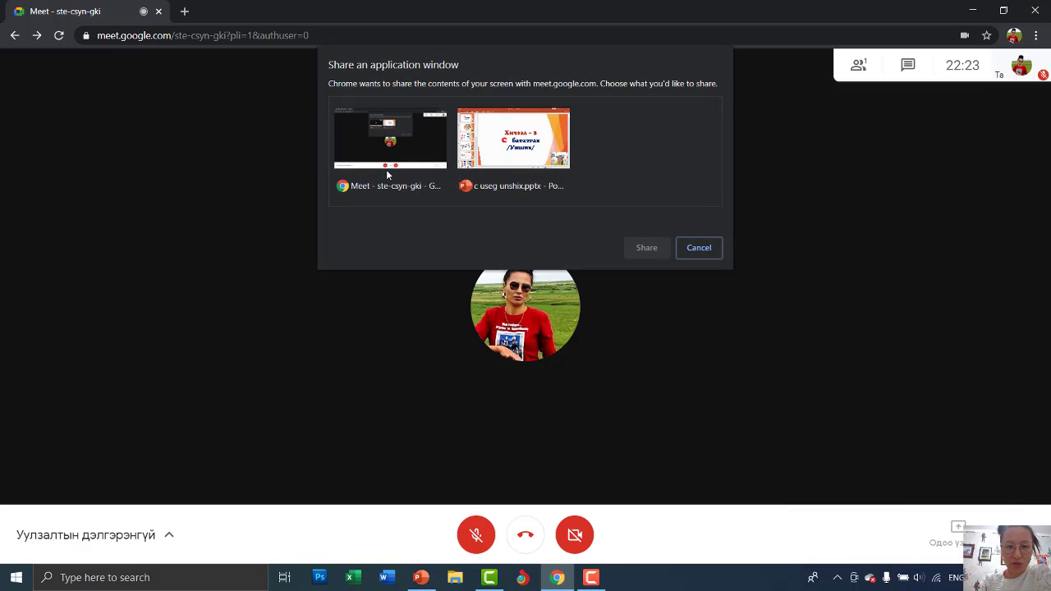
left_click(532, 146)
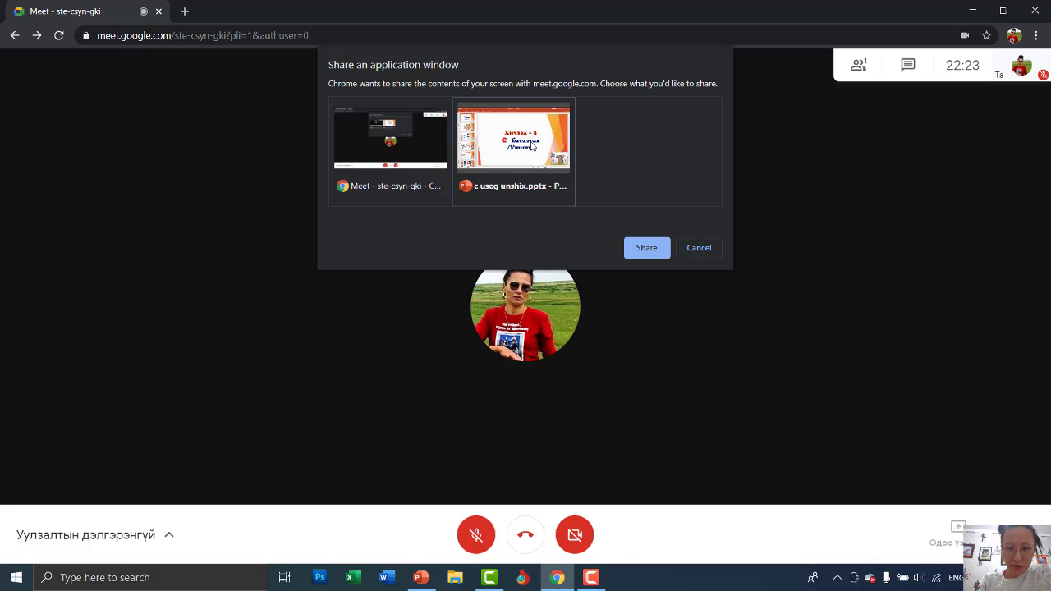
left_click(640, 251)
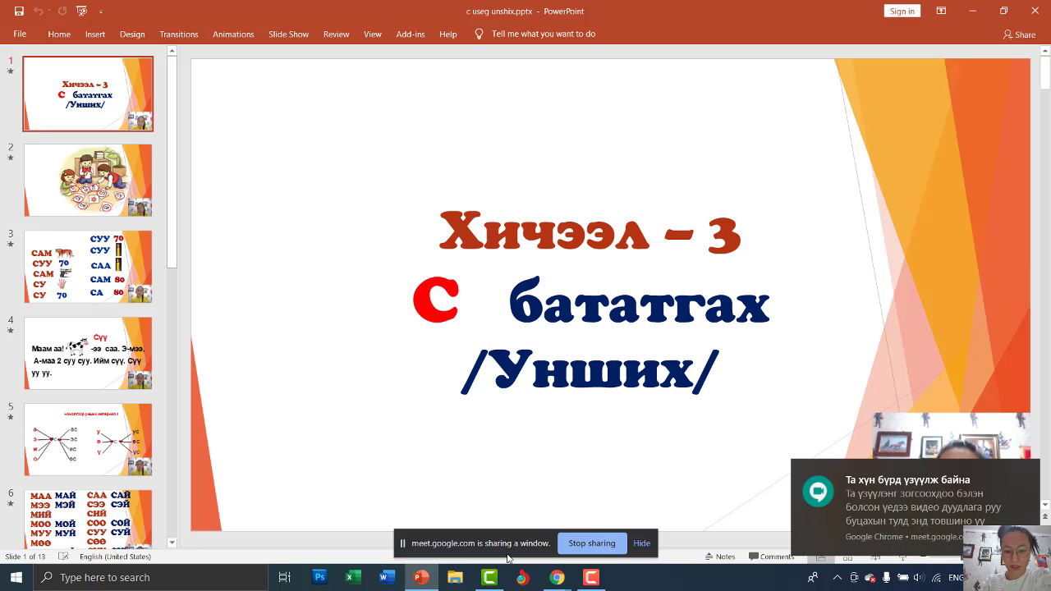
left_click_drag(508, 558, 638, 11)
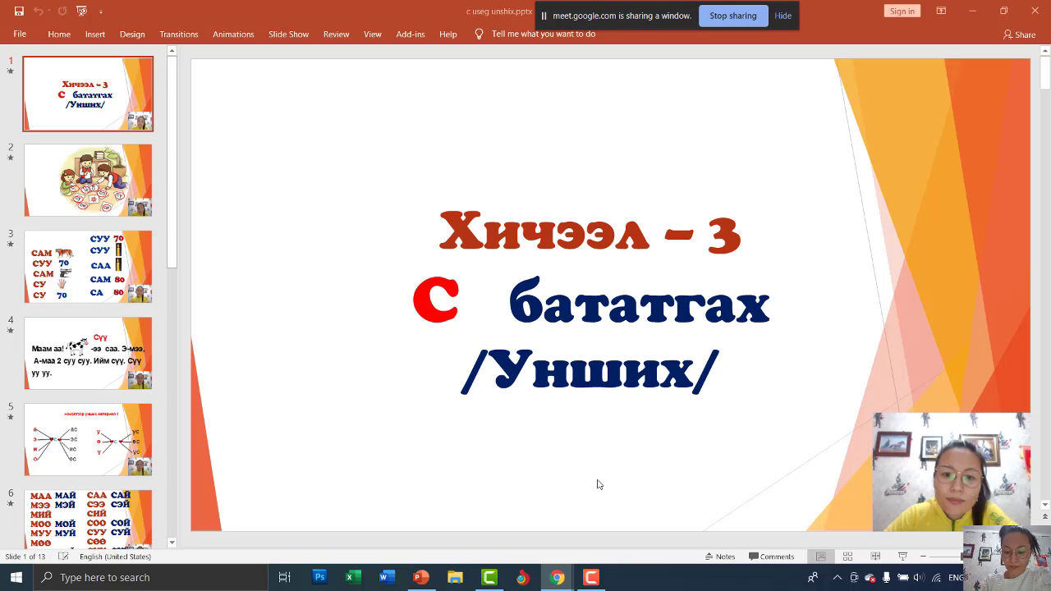
Look through slides 2 to 4 of the shared presentation and return to the first slide.
left_click(129, 210)
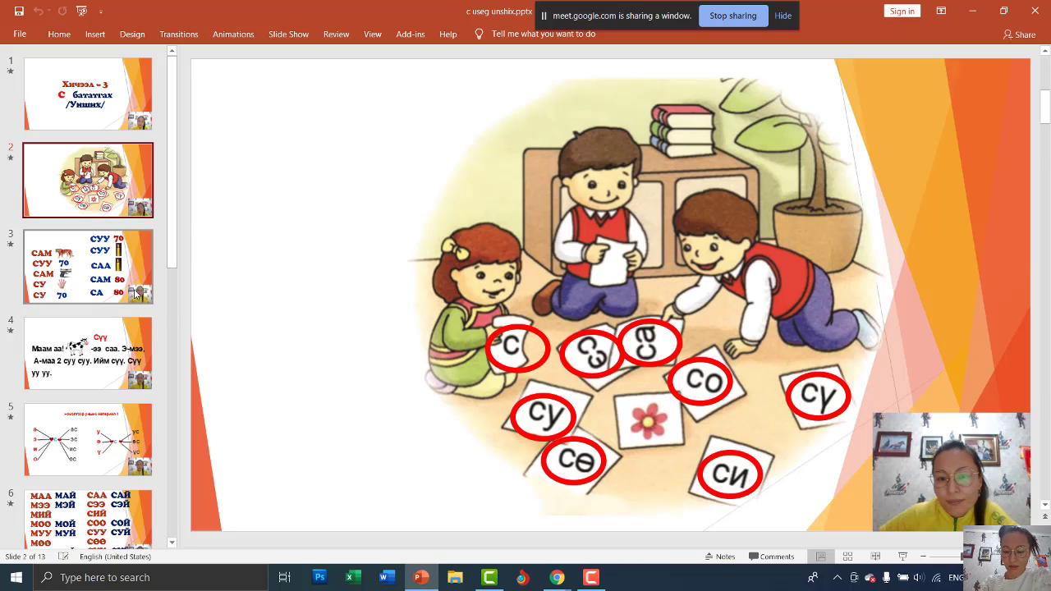
left_click(137, 294)
key("Down")
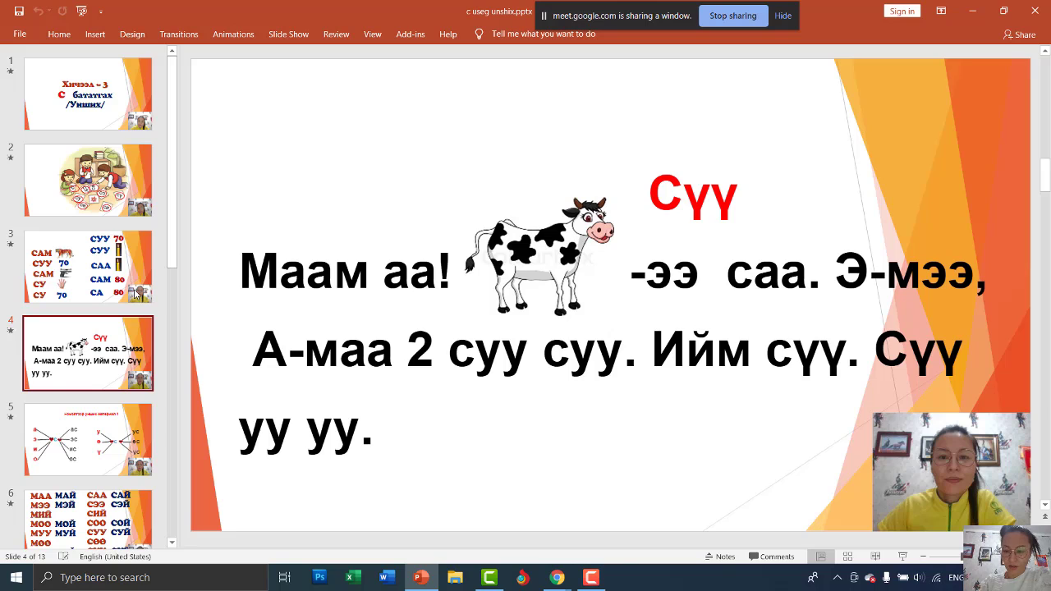
key("Up")
key("Up")
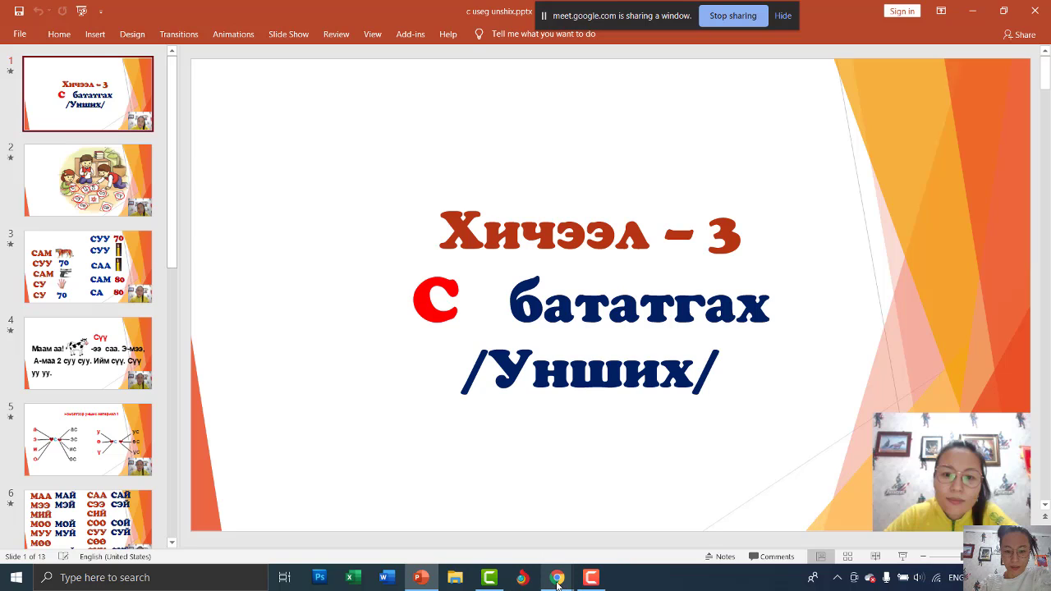
Switch back to the Google Meet window and open a new Jamboard whiteboard for the meeting.
mouse_move(556, 581)
left_click(528, 528)
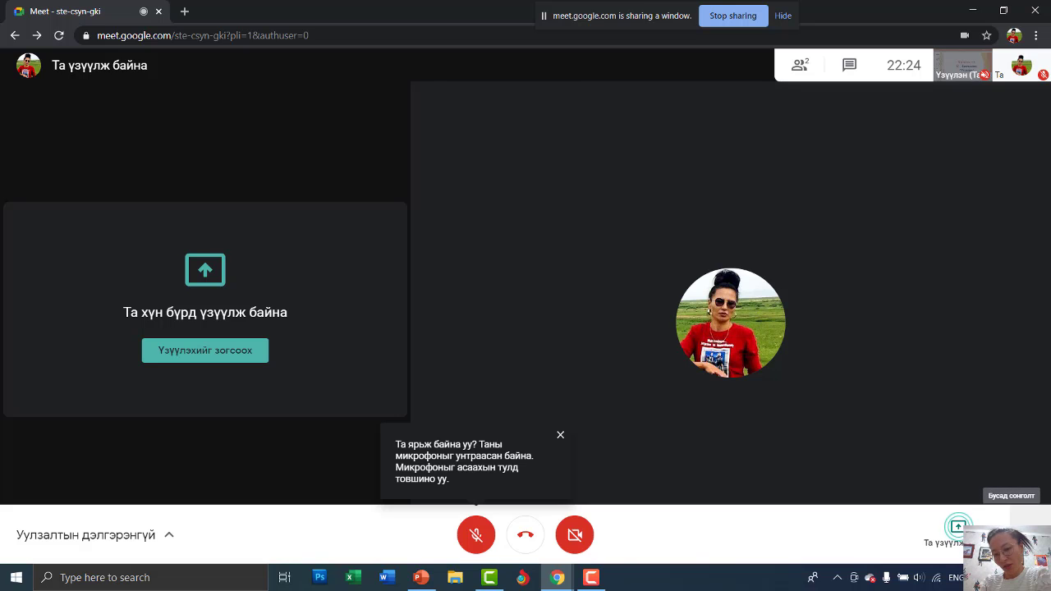
left_click(1012, 534)
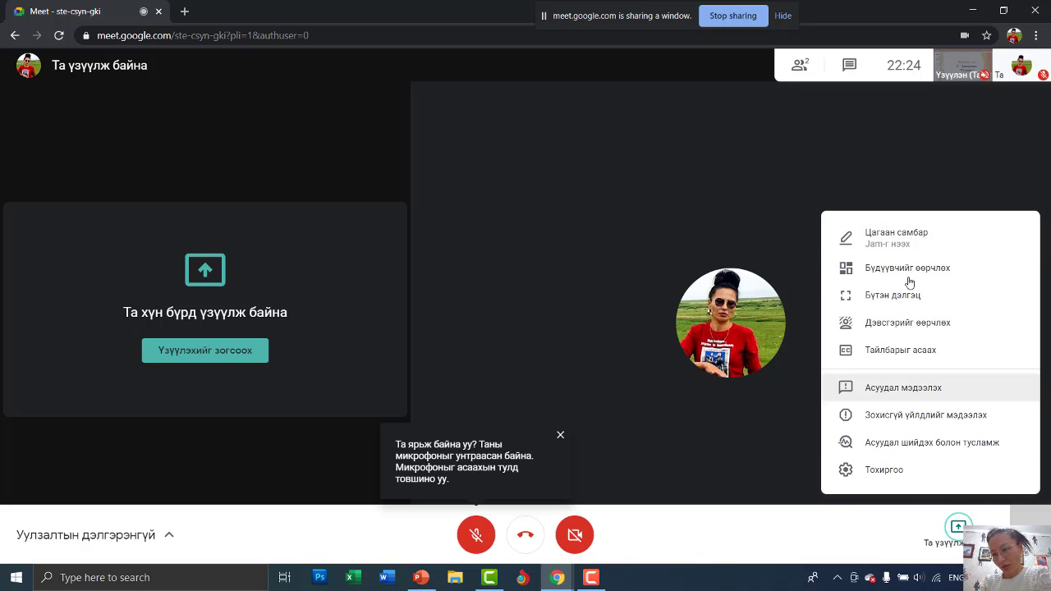
left_click(904, 237)
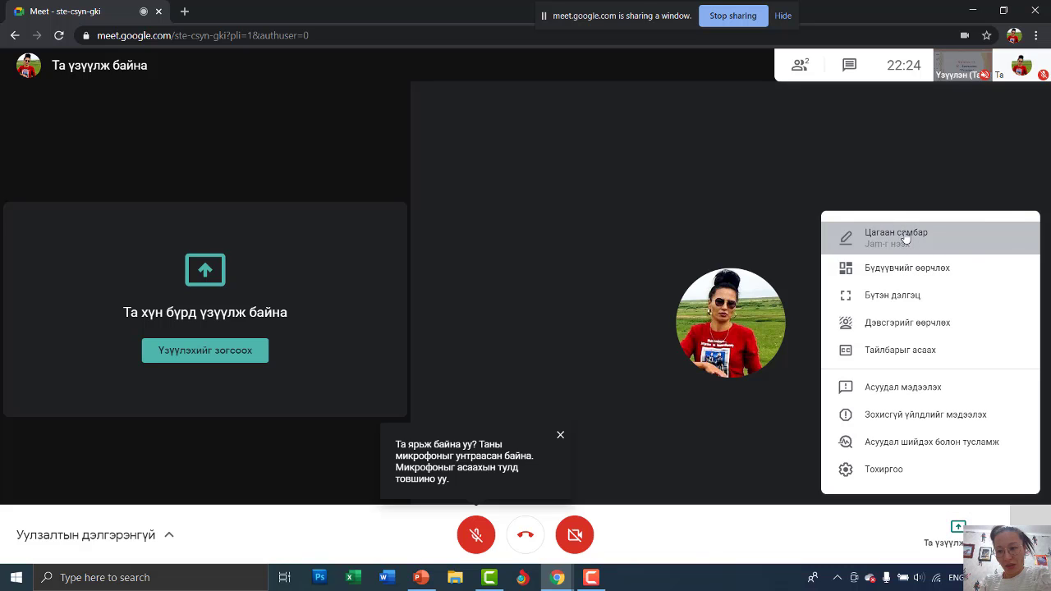
left_click(496, 338)
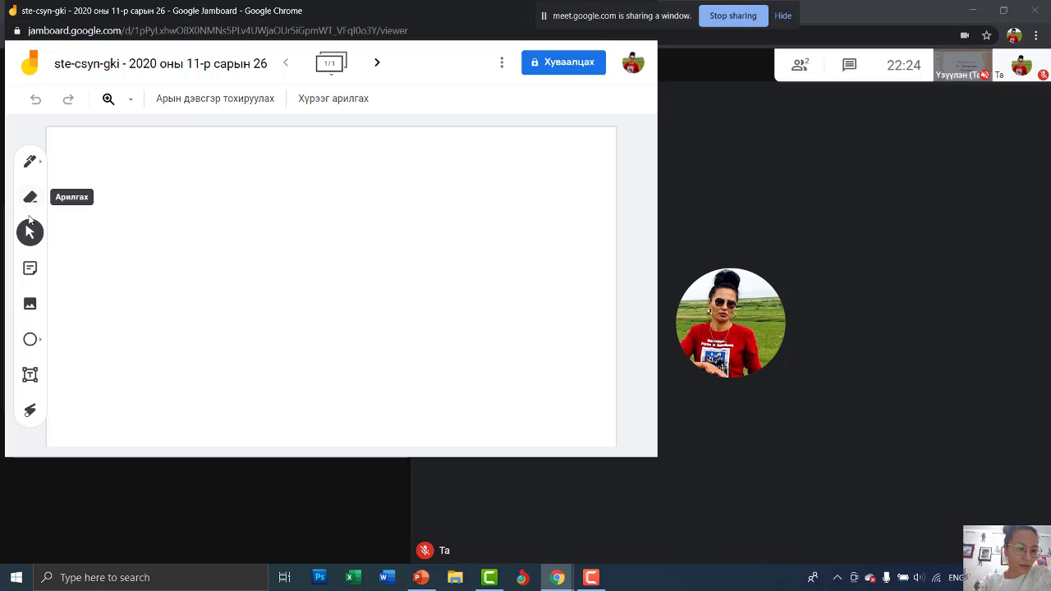
Add a yellow sticky note reading "Сайн байцгаана уу? манайхаа" and place it near the board's upper-left corner.
left_click(29, 271)
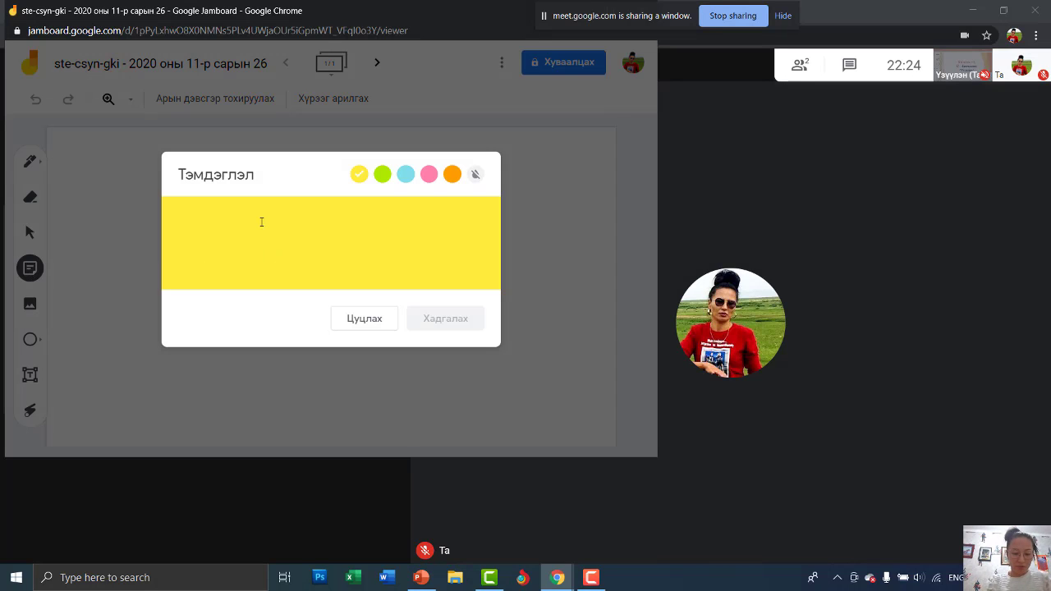
type("vga")
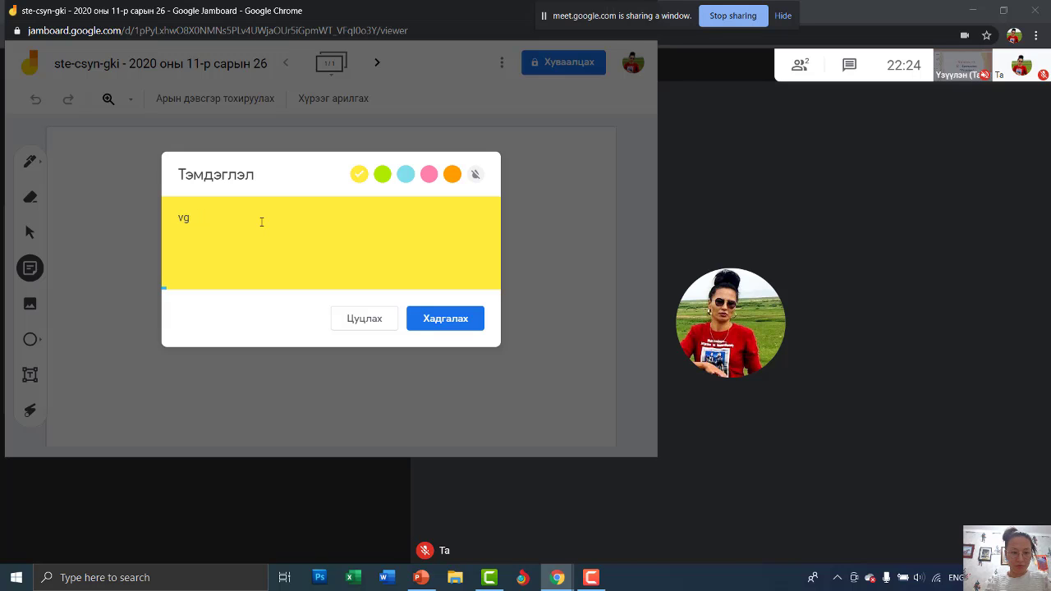
key("BackSpace")
key("BackSpace")
type("ёайэ")
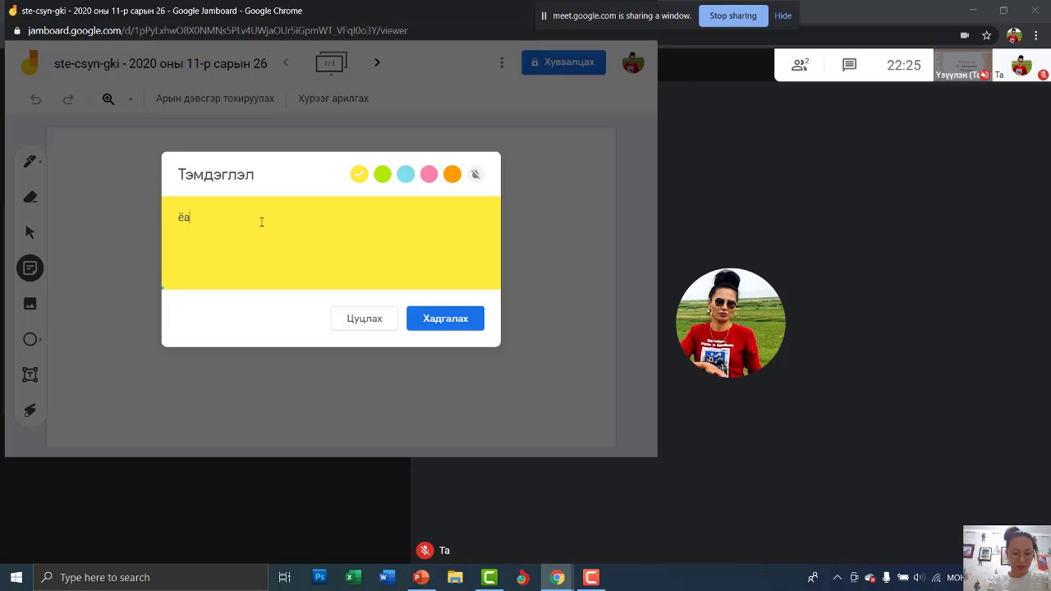
key("BackSpace")
key("BackSpace")
key("BackSpace")
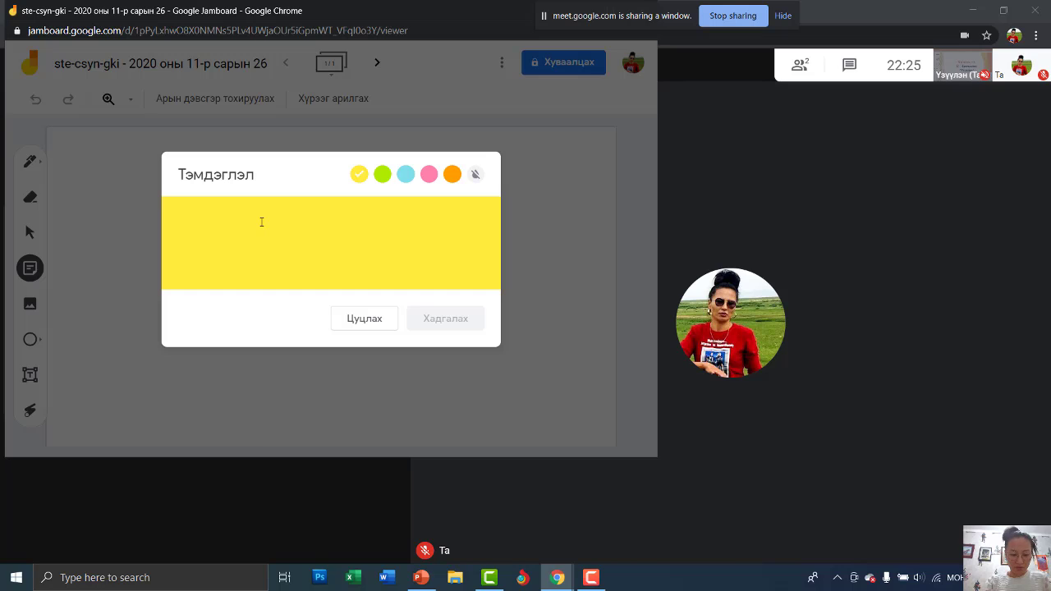
type("с")
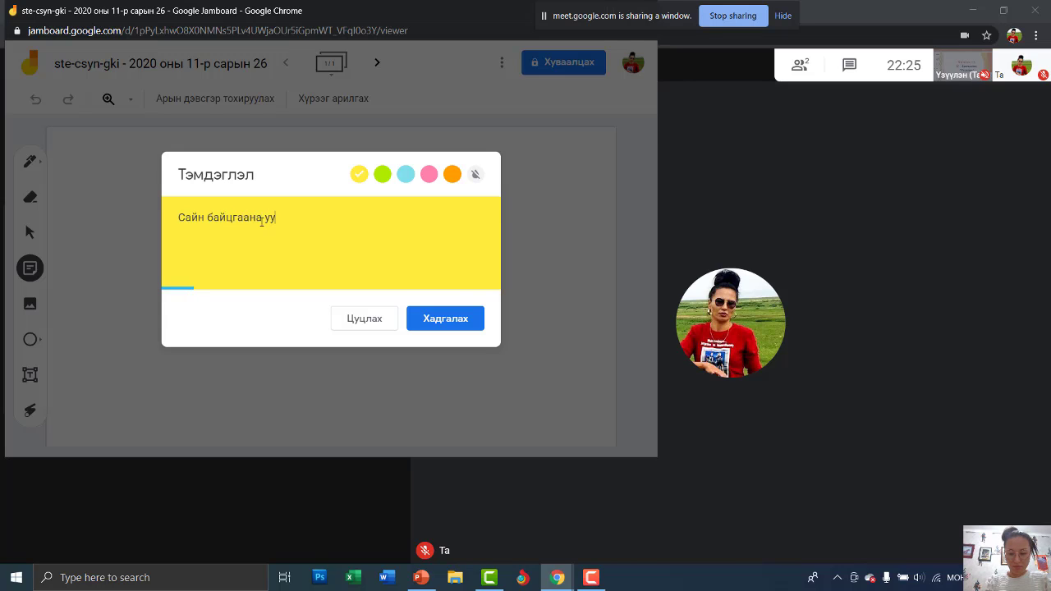
key("BackSpace")
type("? манайхаа")
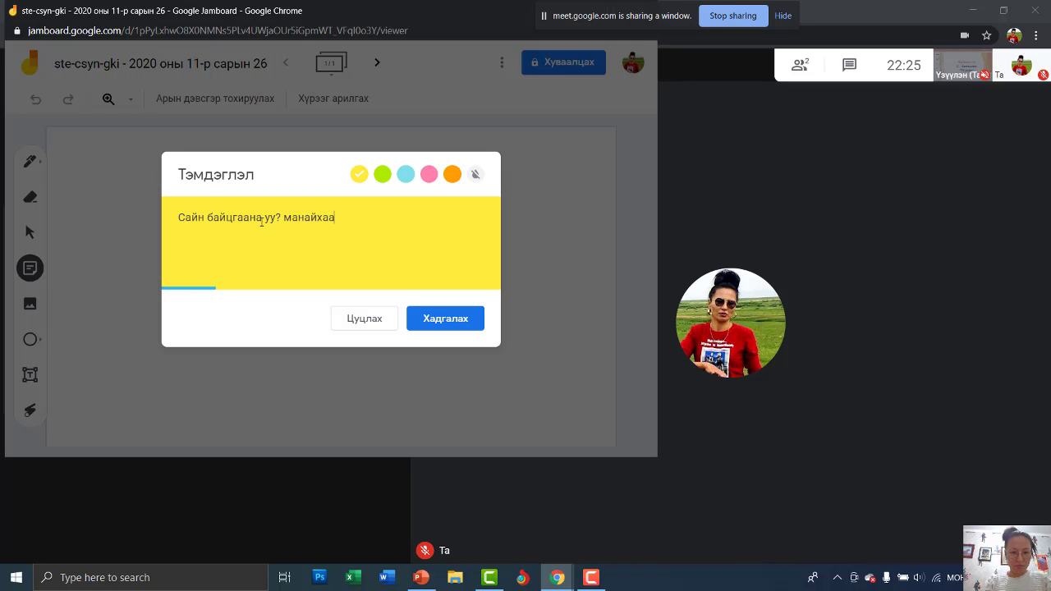
left_click(428, 318)
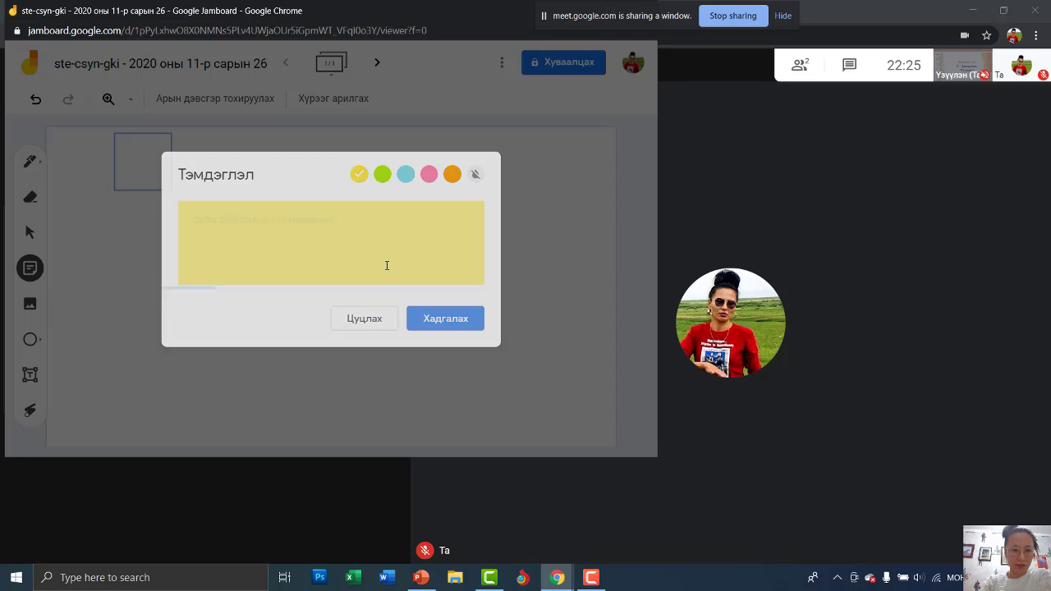
left_click(364, 318)
left_click_drag(155, 156, 114, 165)
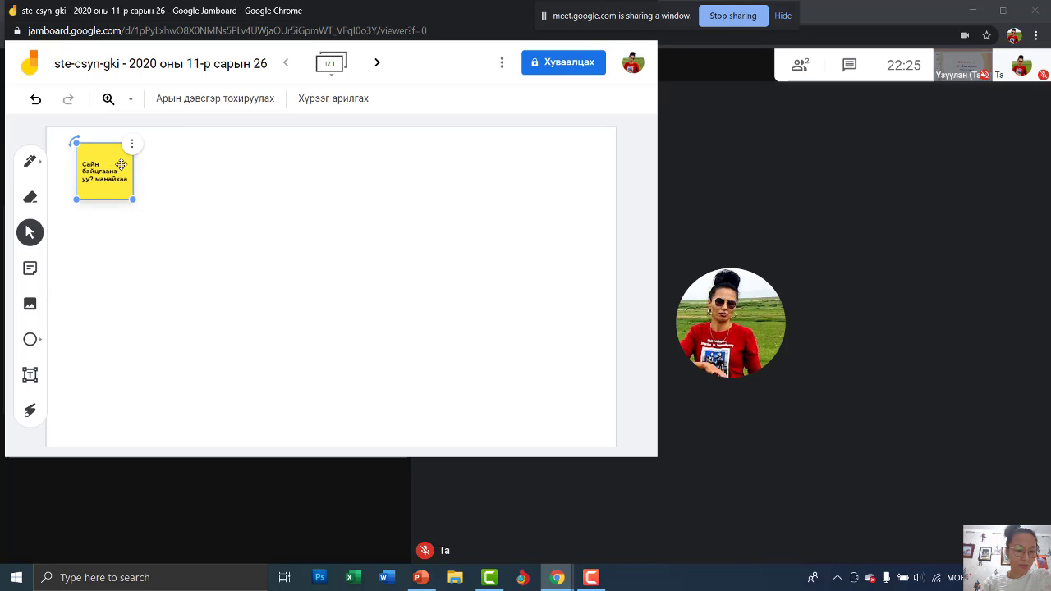
Insert the image Slide26.JPG from the computer and place it in the upper middle of the board, beside the sticky note.
key("Escape")
left_click(29, 306)
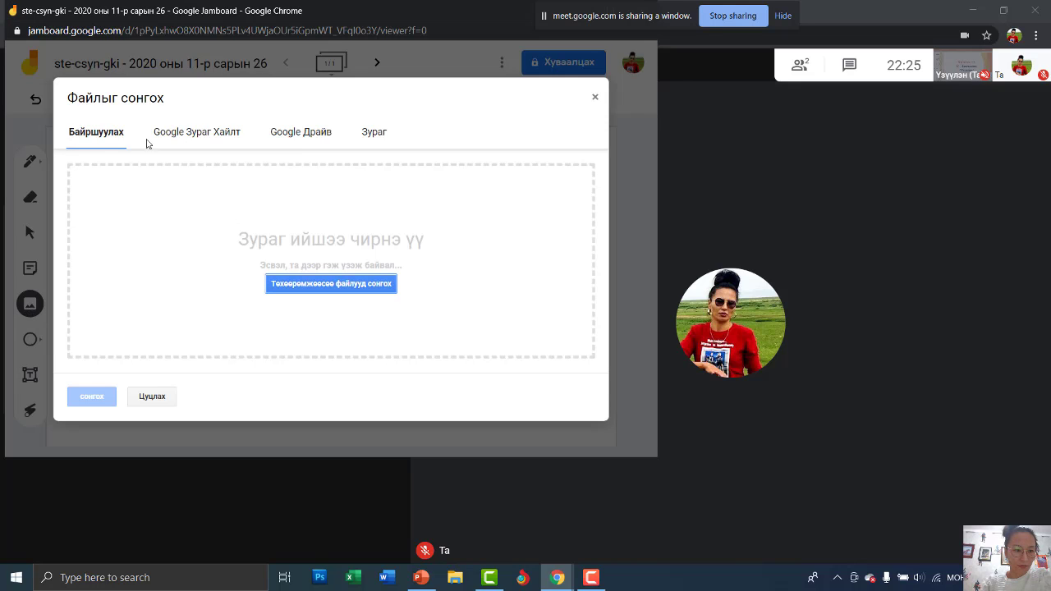
left_click(312, 286)
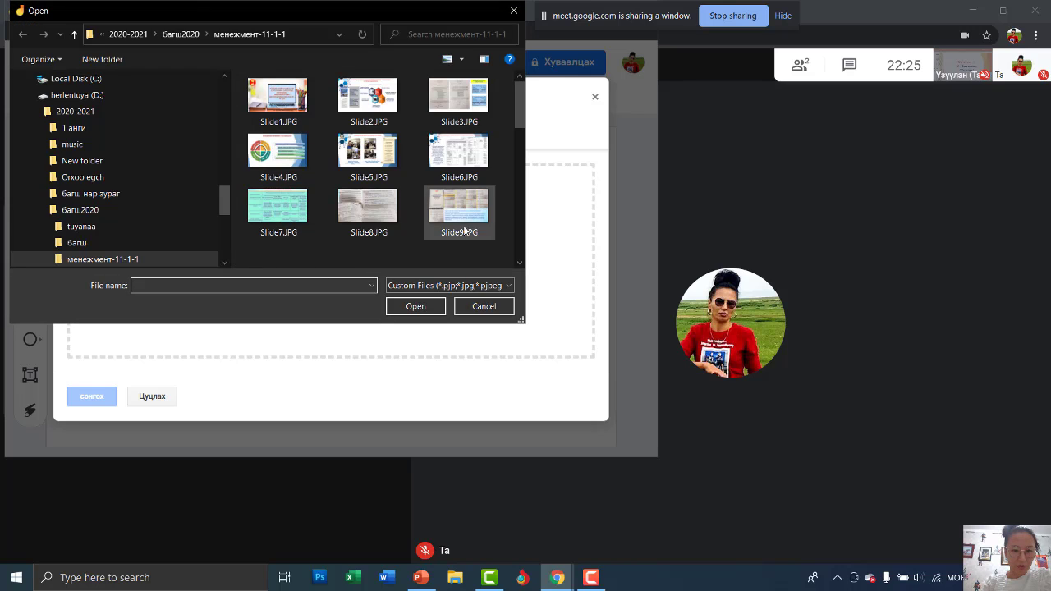
scroll(435, 193, "down", 3)
scroll(445, 202, "down", 3)
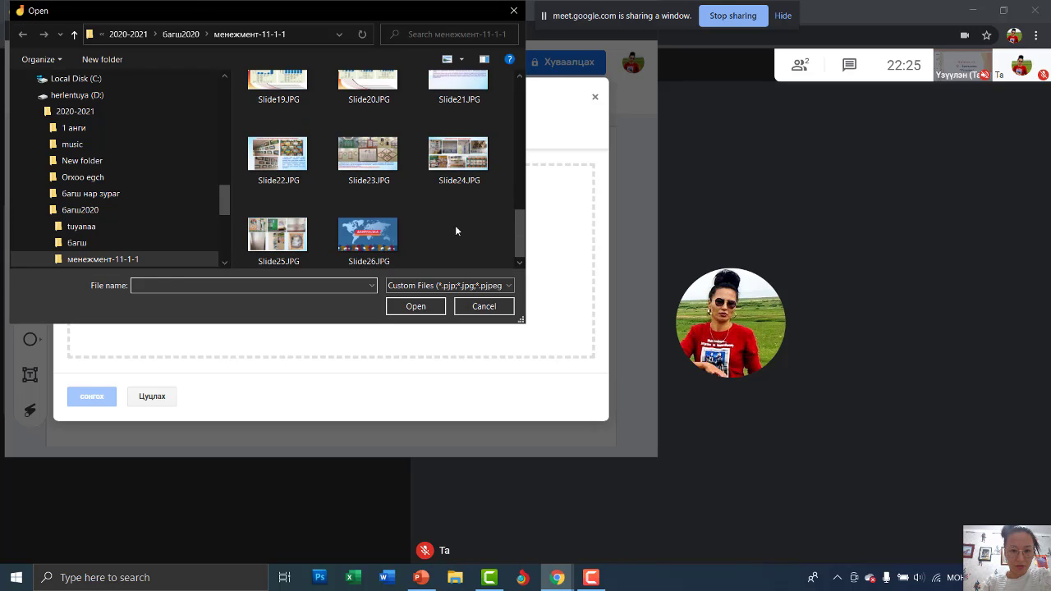
left_click(369, 234)
left_click(425, 310)
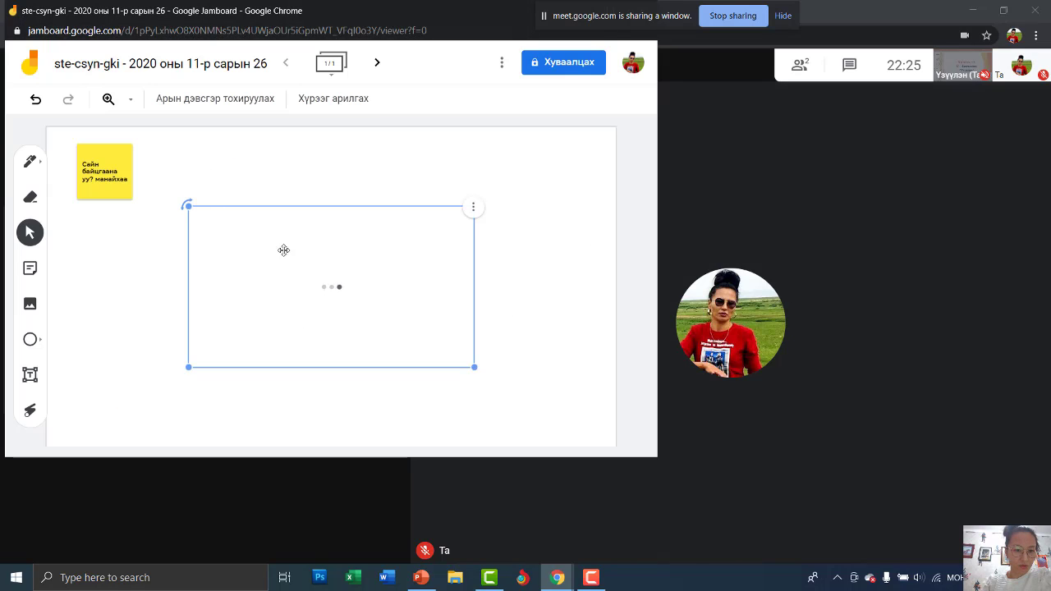
left_click_drag(362, 279, 352, 228)
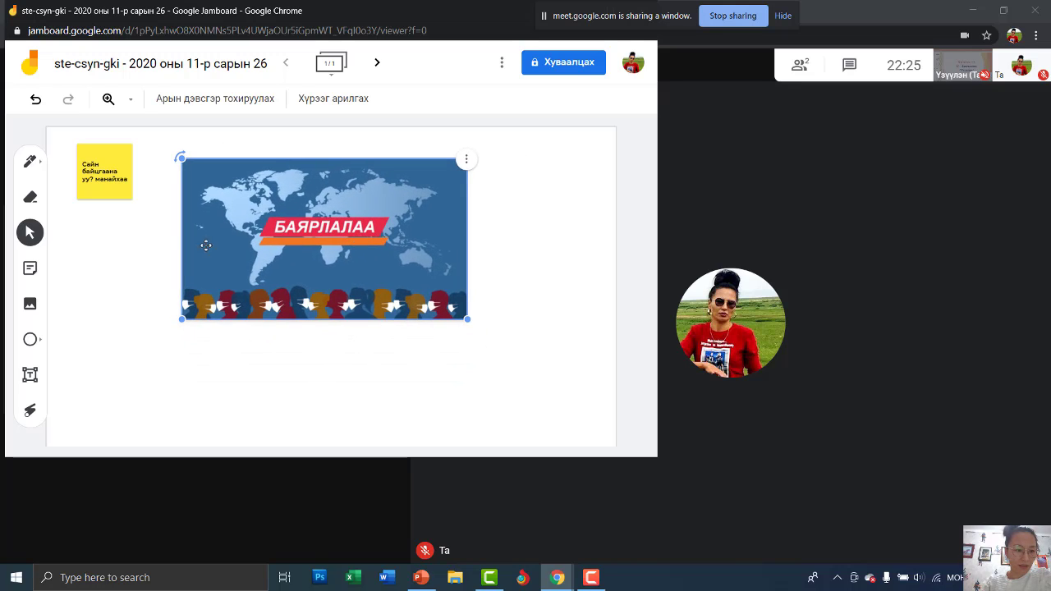
left_click(50, 378)
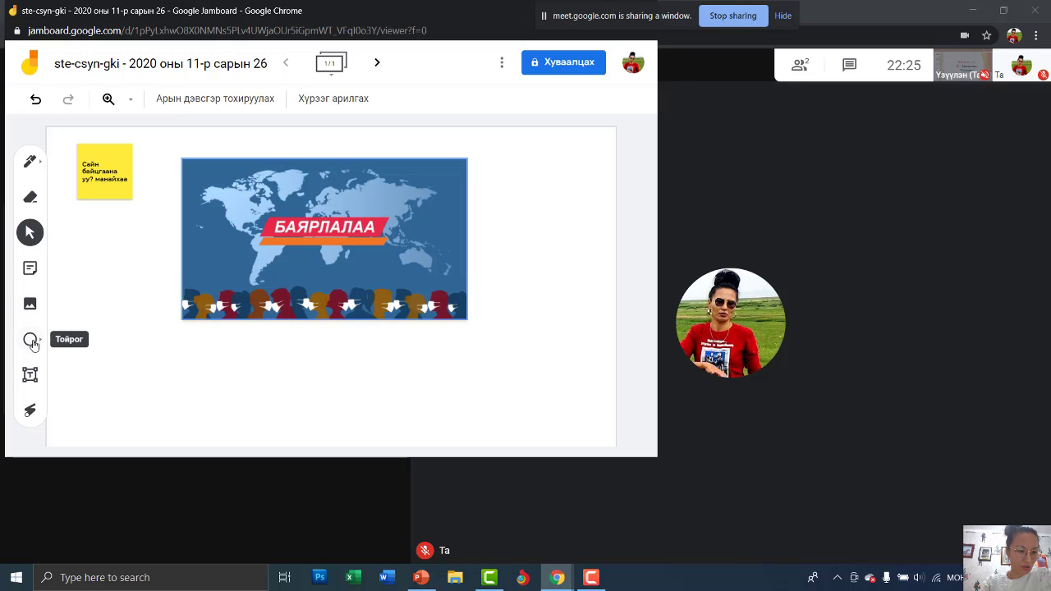
Draw a block arrow pointing right below the image and set its outline colour to red.
left_click(32, 342)
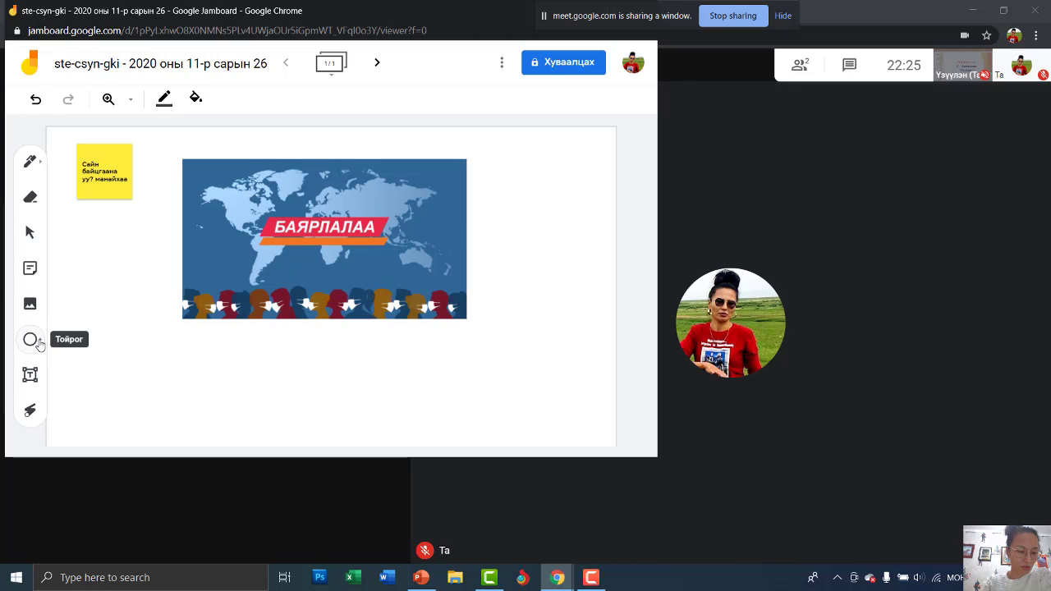
left_click(38, 344)
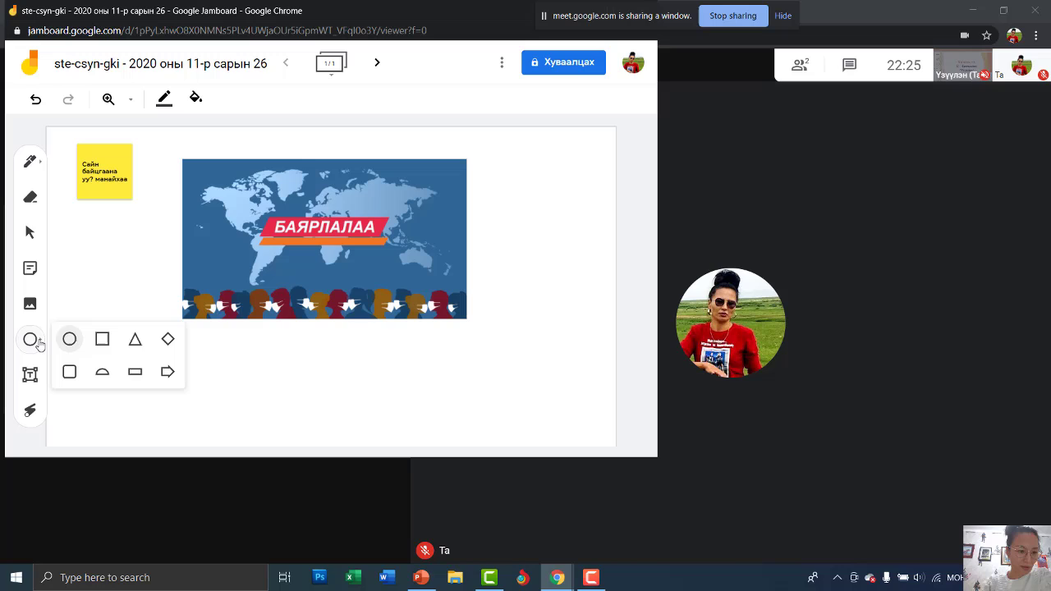
left_click(165, 374)
left_click_drag(229, 355, 355, 391)
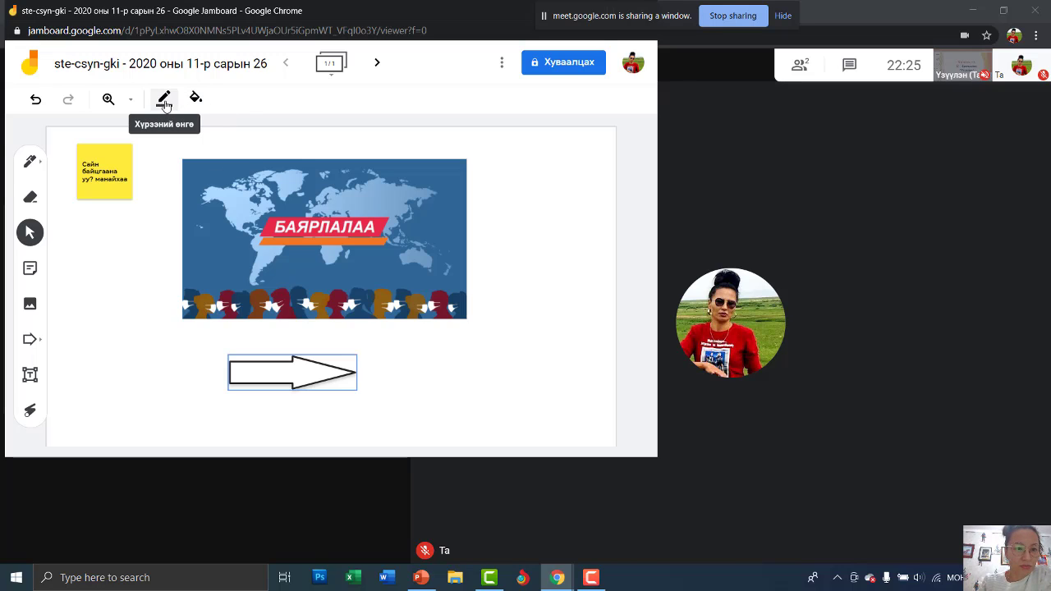
left_click(165, 105)
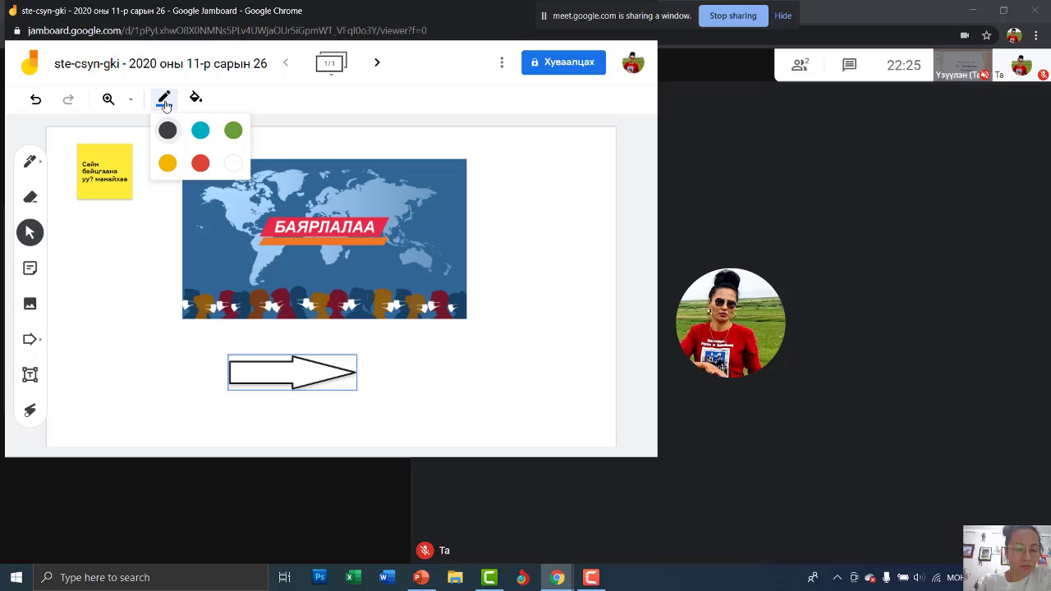
left_click(202, 163)
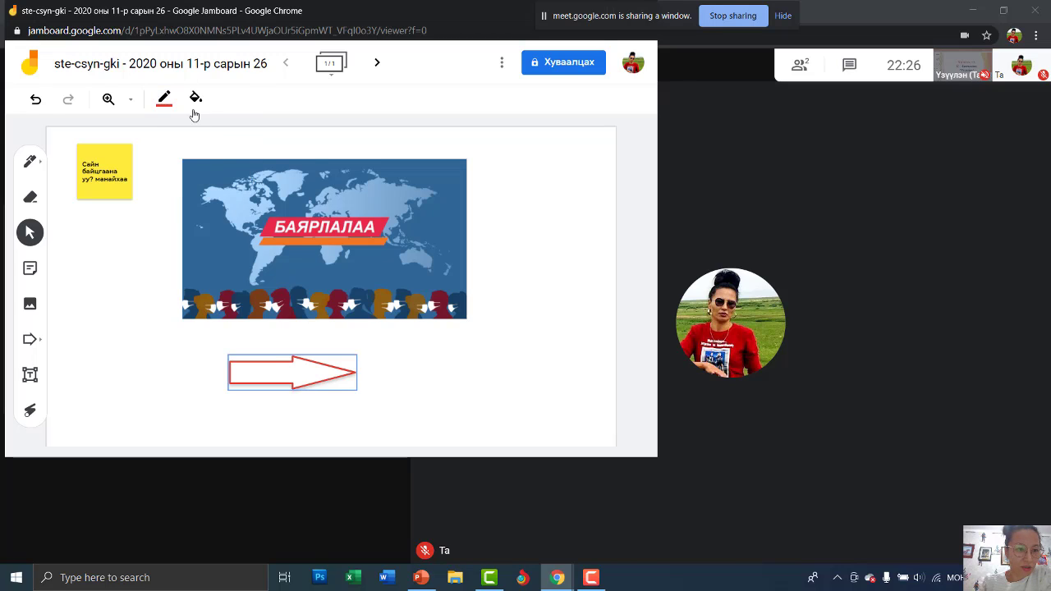
left_click(138, 249)
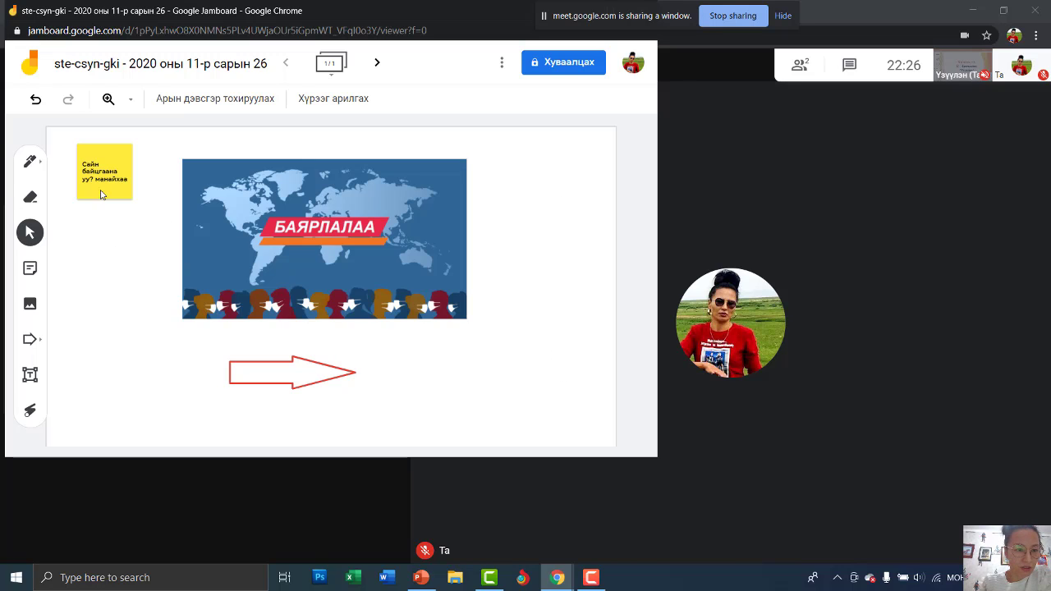
Try the lined, squared and dotted board backgrounds, and return to the plain white one.
left_click(273, 99)
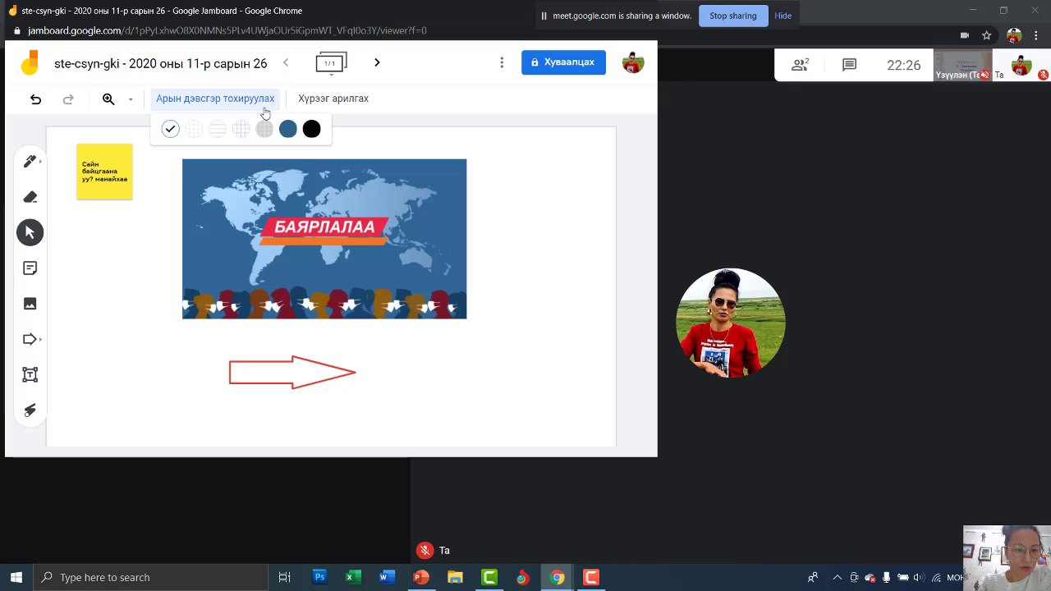
left_click(216, 134)
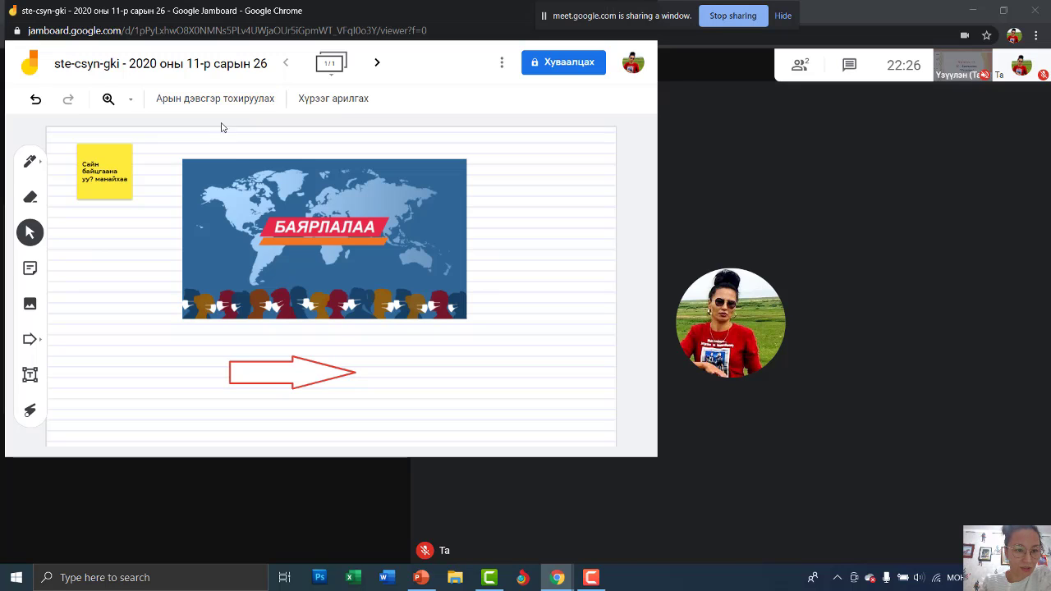
left_click(274, 102)
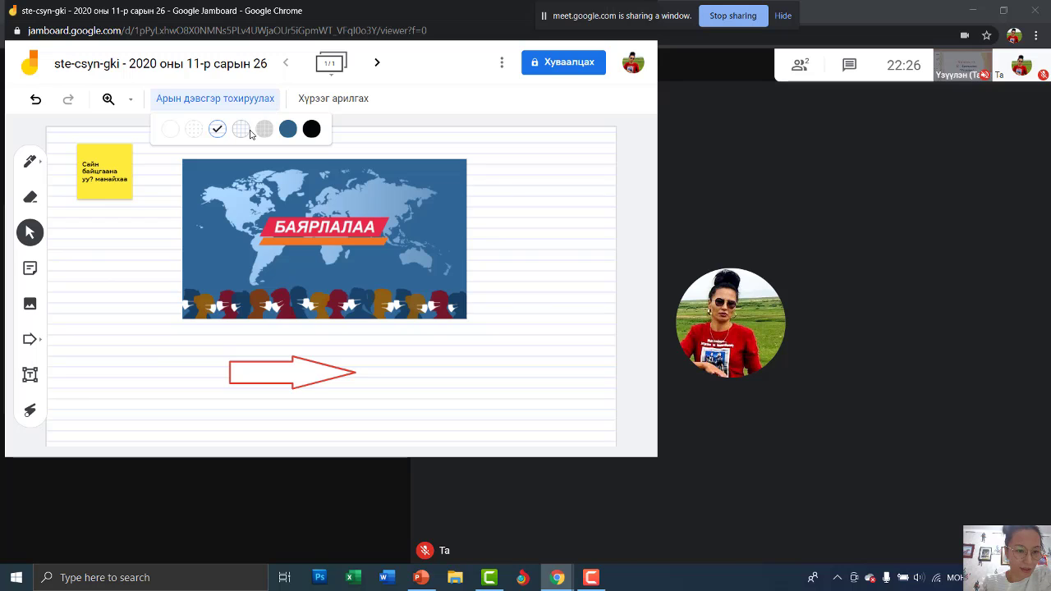
left_click(241, 130)
left_click(273, 101)
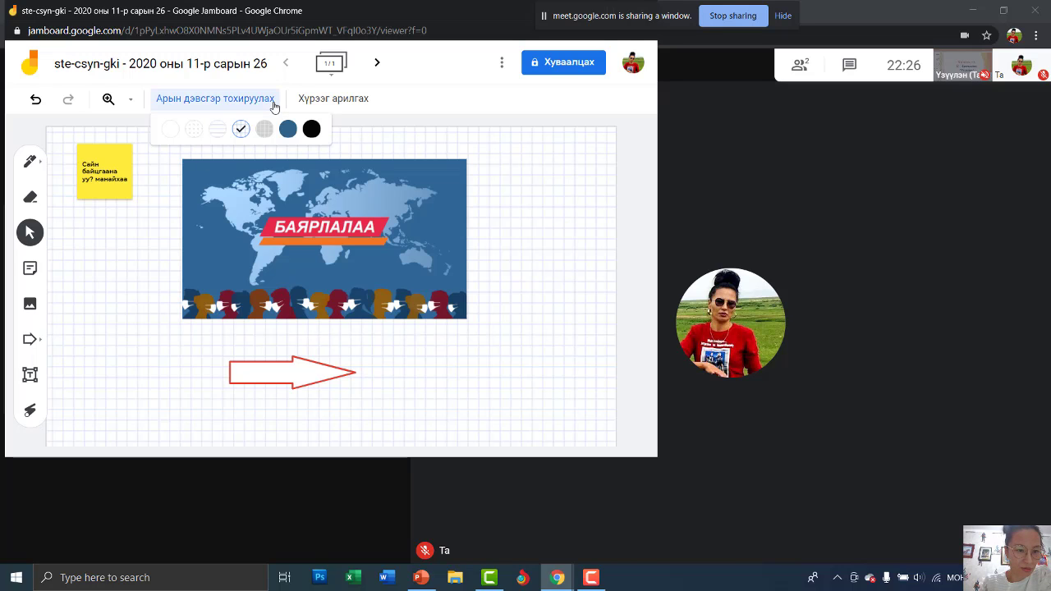
left_click(194, 129)
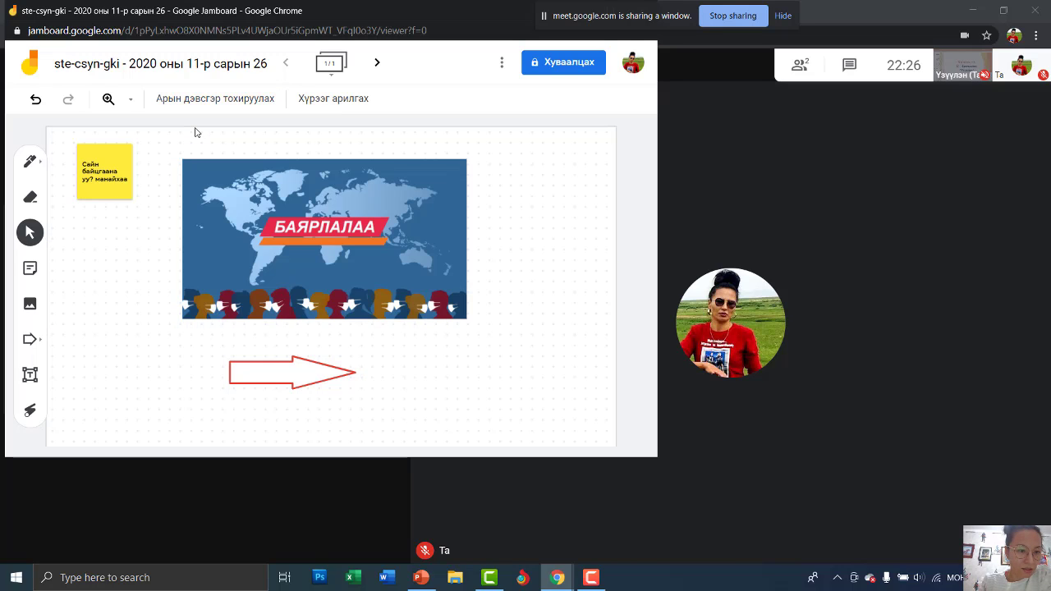
left_click(249, 99)
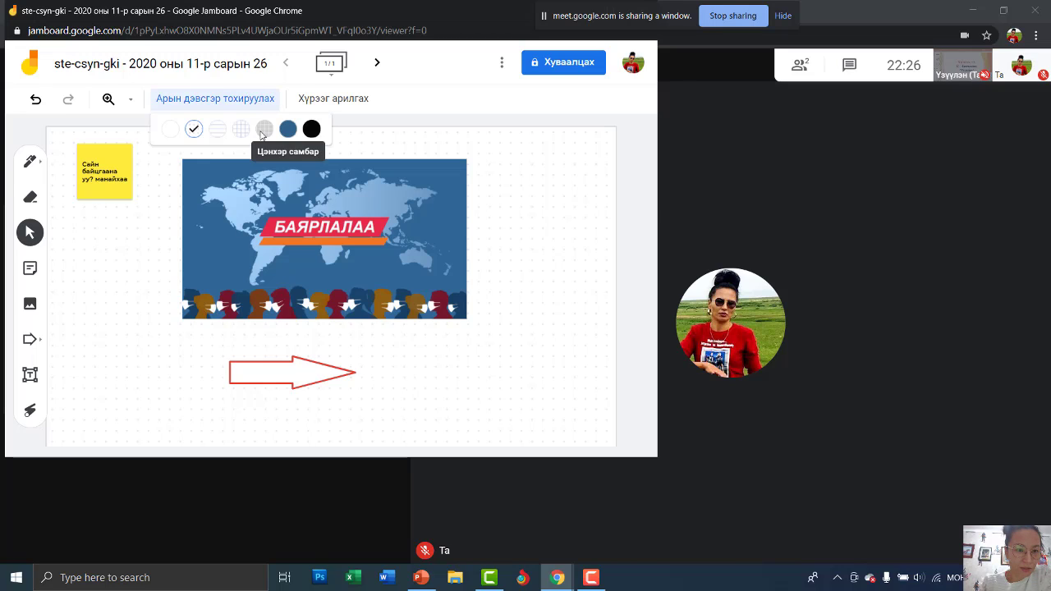
left_click(172, 133)
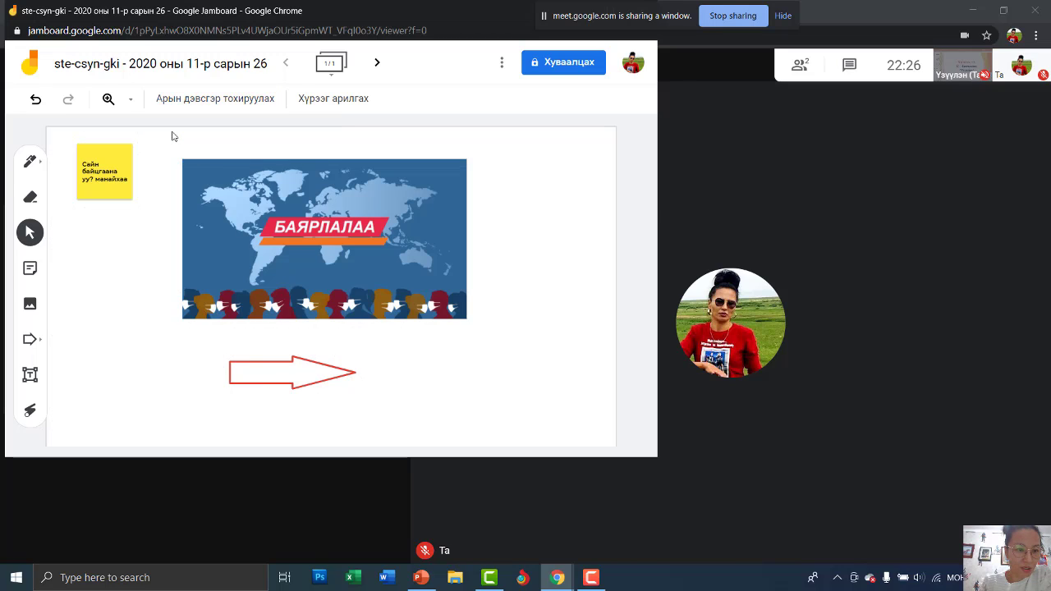
Set the board background to the squared grid and move the red arrow left toward the board's lower-left area.
left_click(247, 100)
left_click(241, 131)
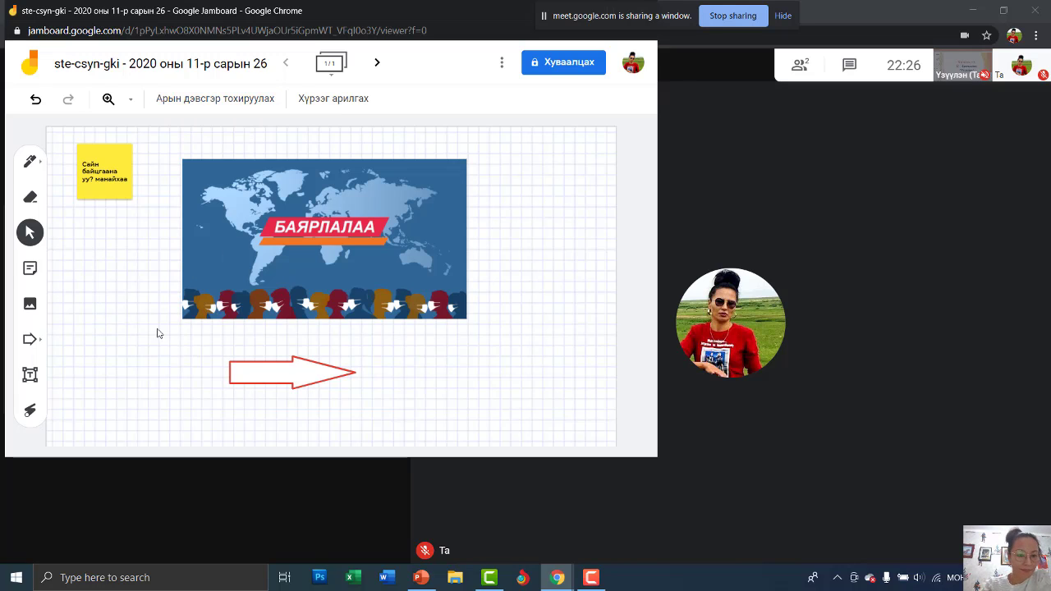
left_click_drag(331, 373, 219, 367)
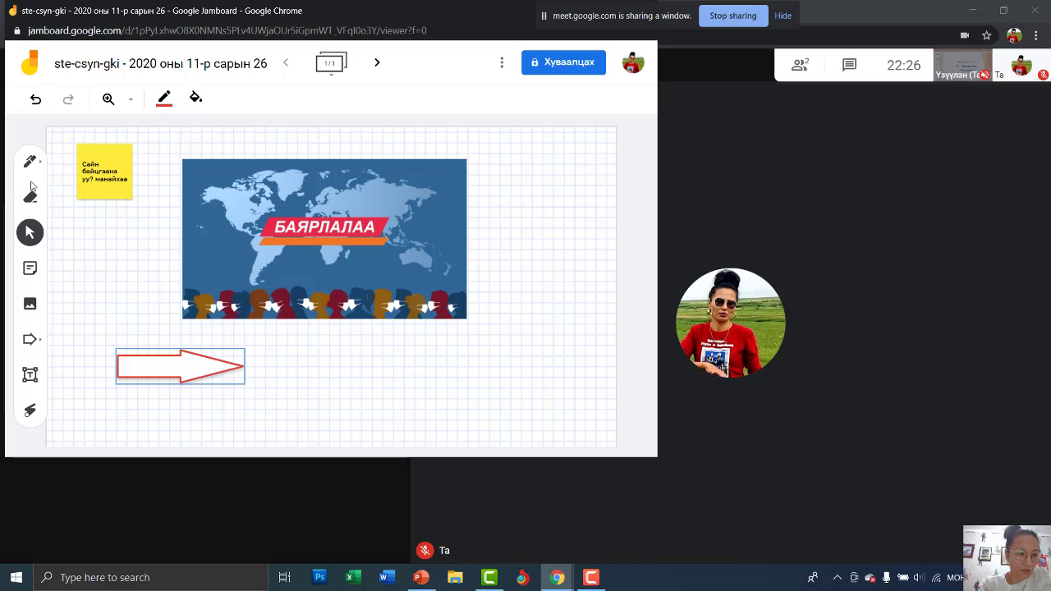
Add a text box reading "амжилт амжилт" and place it to the right of the image.
left_click(30, 374)
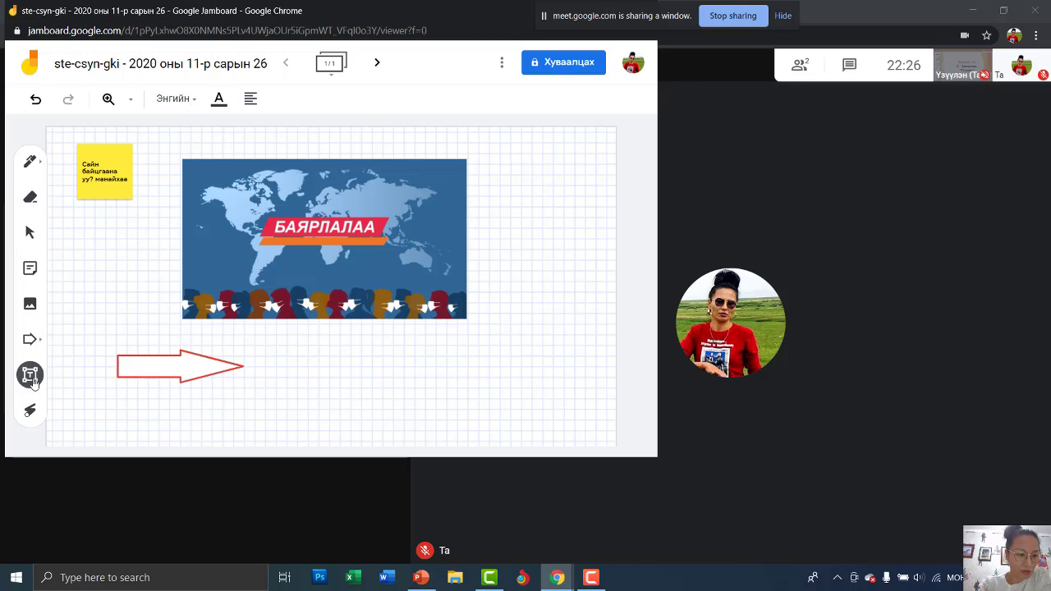
left_click(290, 380)
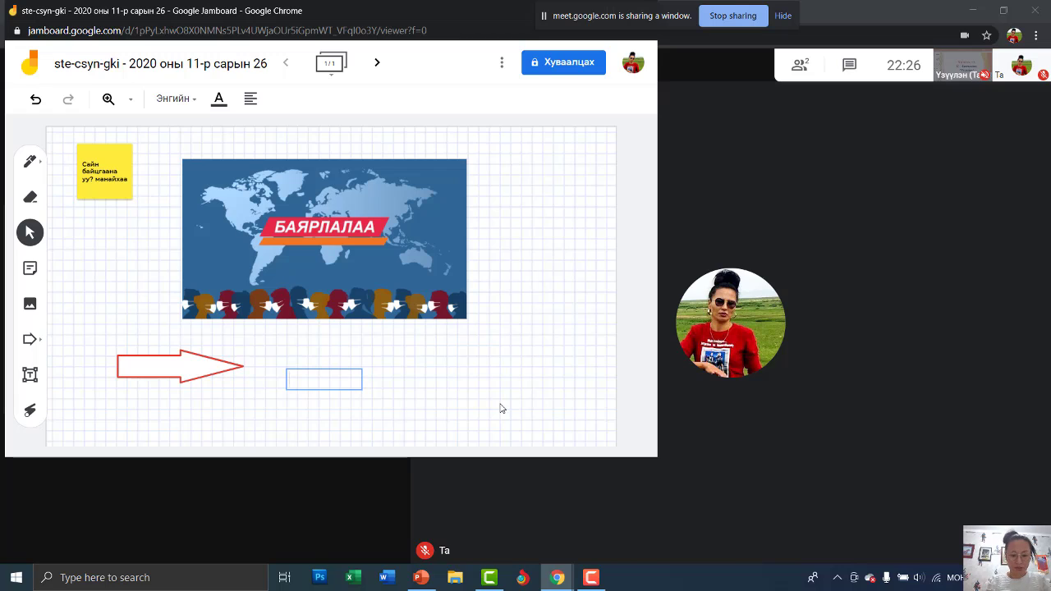
type("a")
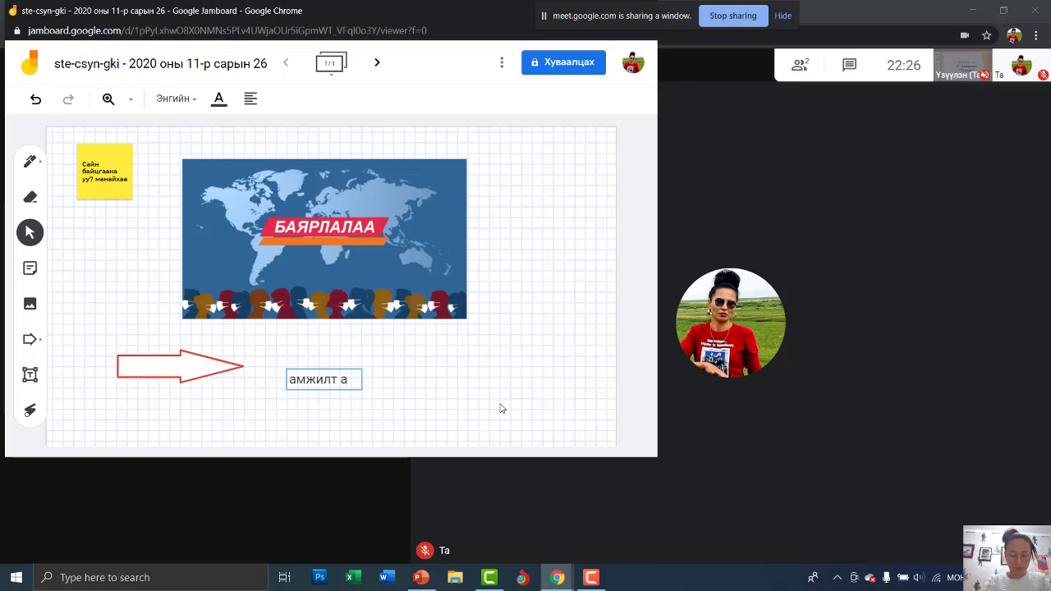
type("мжилт амжилт")
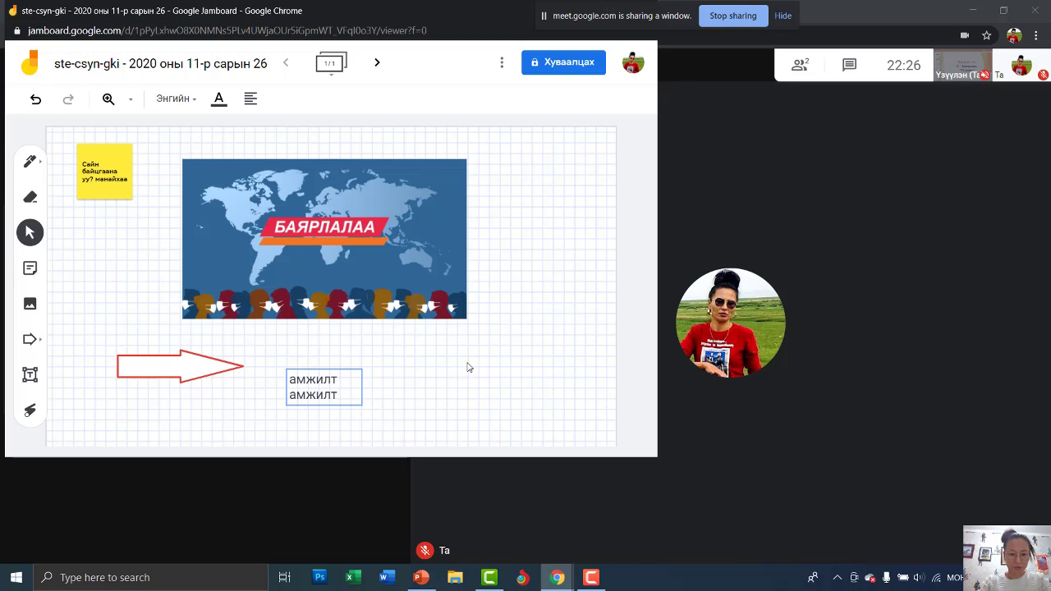
left_click(429, 375)
left_click_drag(320, 402, 506, 352)
left_click_drag(549, 309, 580, 166)
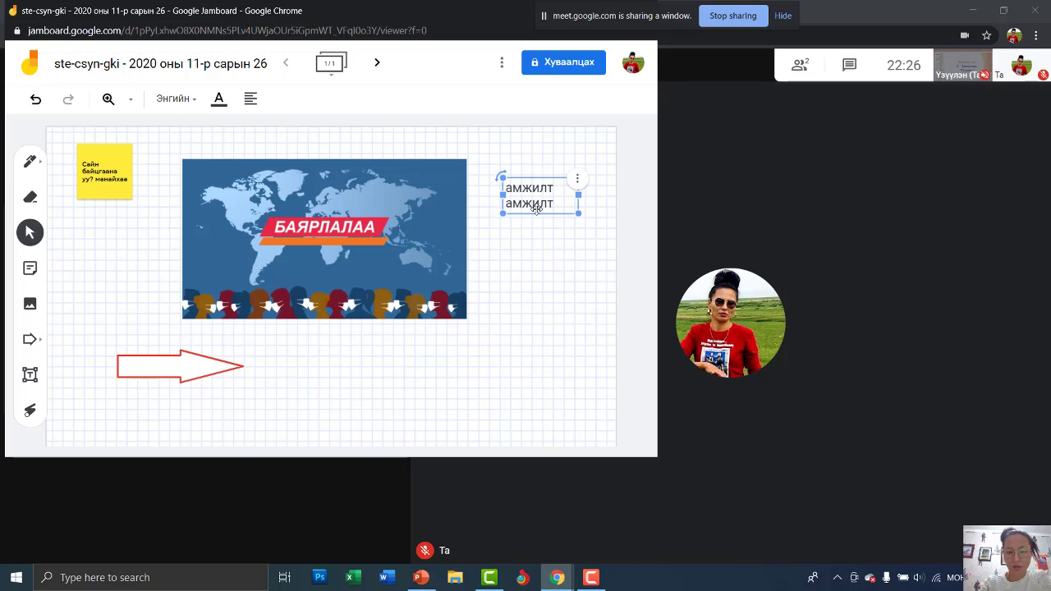
left_click(528, 265)
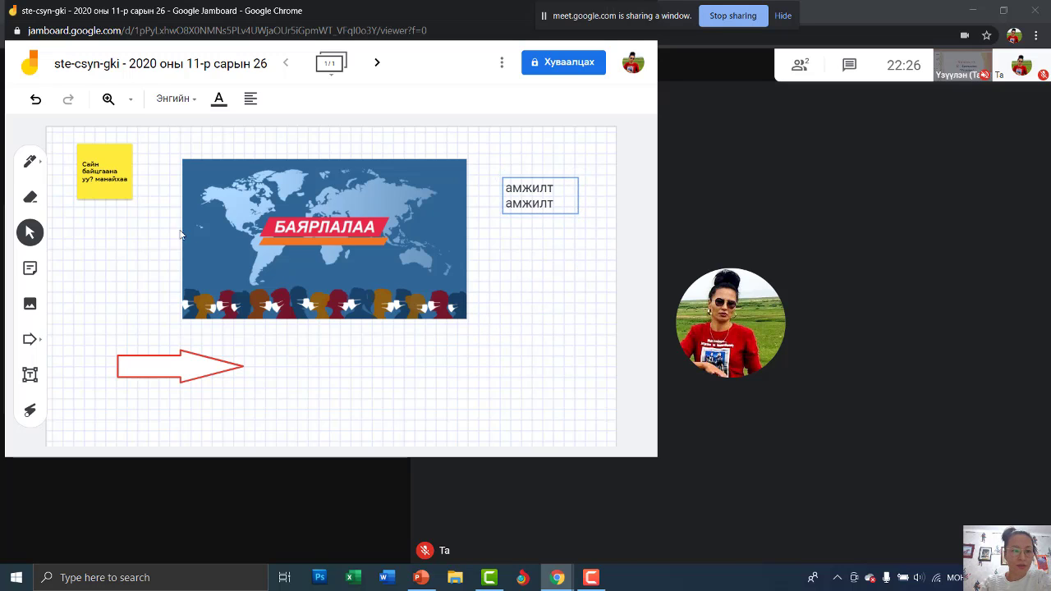
Look at the suggested contacts in the board's sharing settings and close them without adding anyone.
left_click(563, 62)
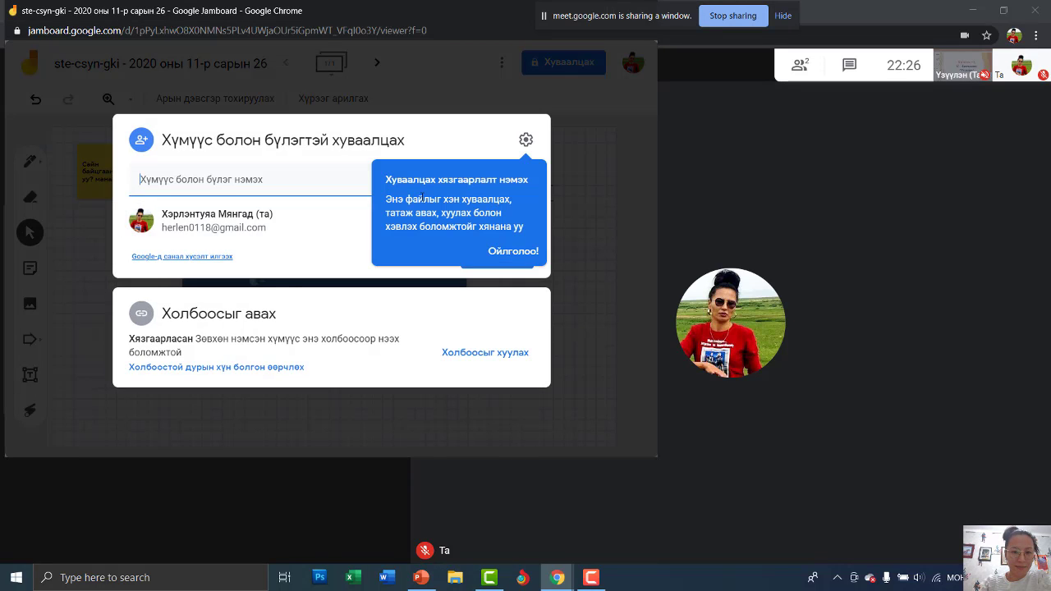
left_click(291, 178)
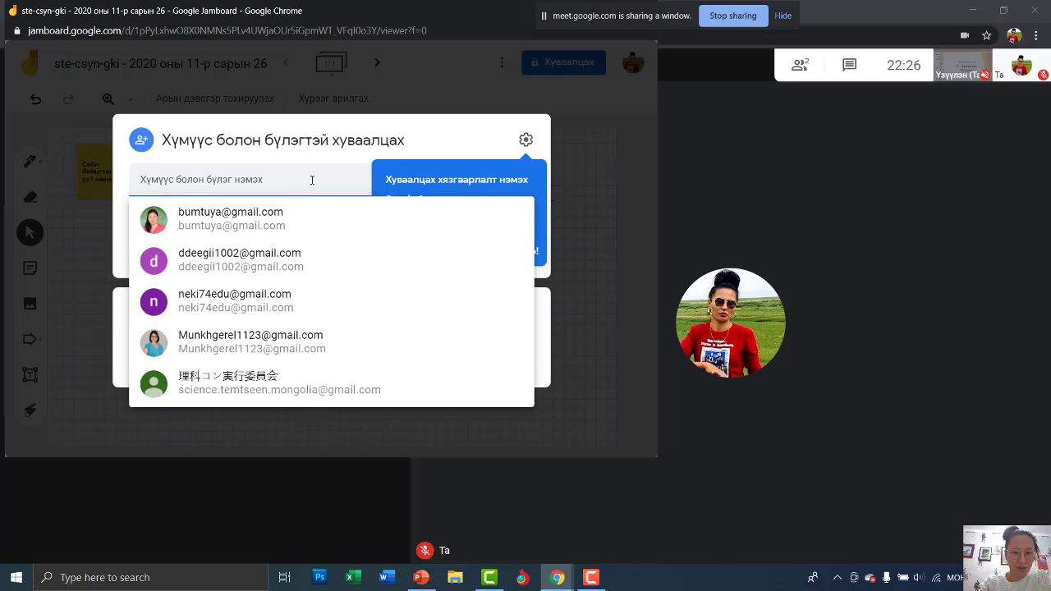
left_click(591, 185)
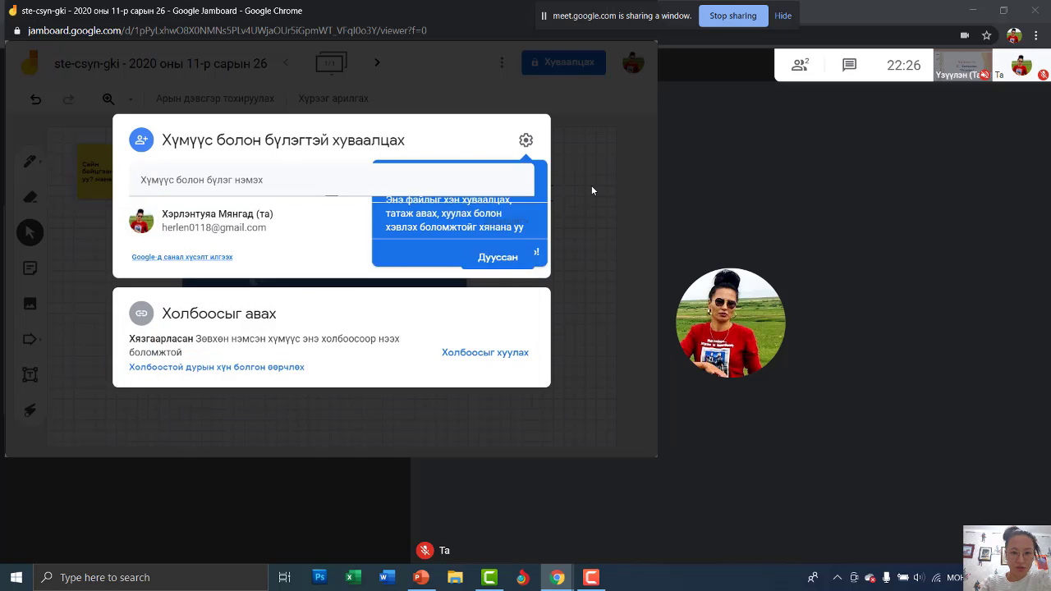
left_click(591, 185)
Copy the board's sharing link and close the sharing settings.
left_click(555, 69)
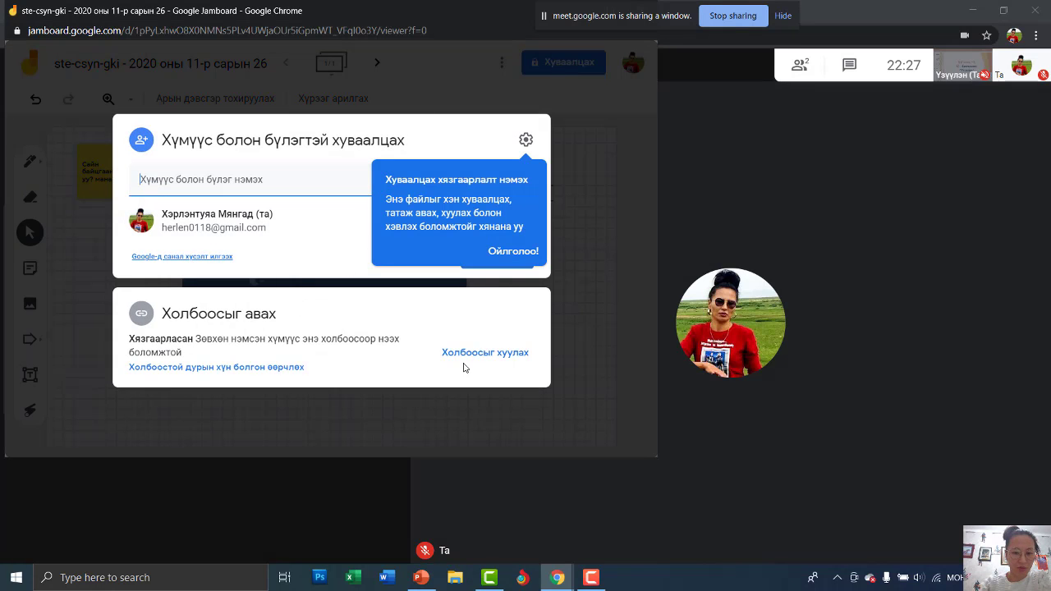
left_click(503, 355)
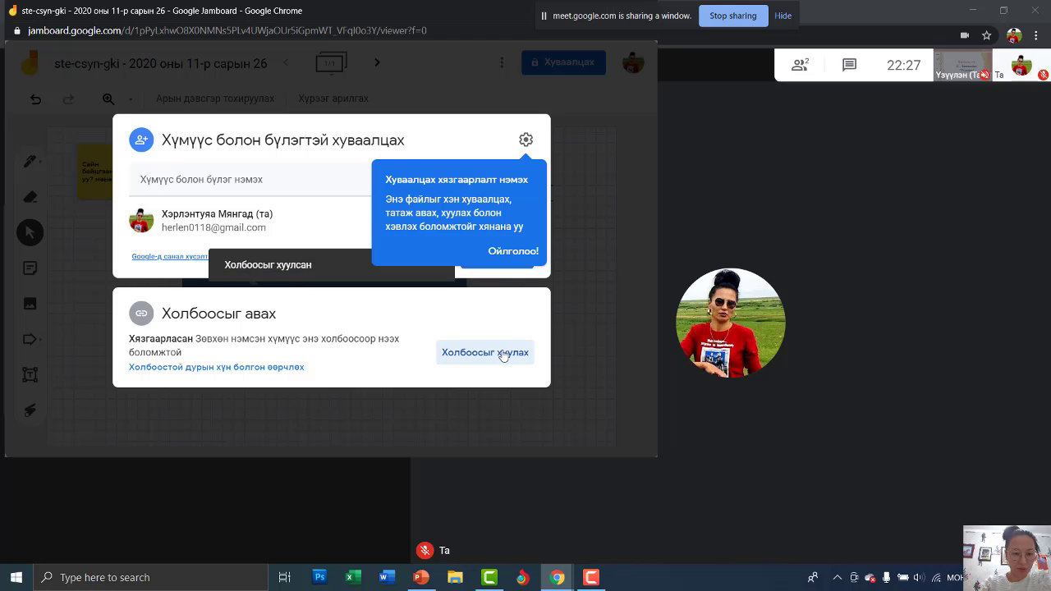
left_click(598, 265)
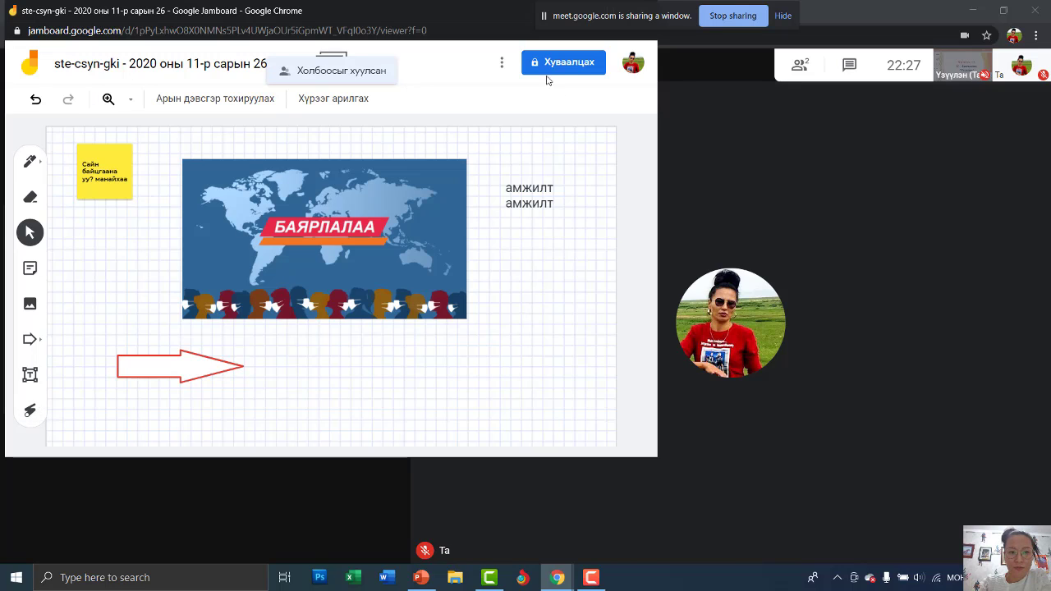
left_click(504, 65)
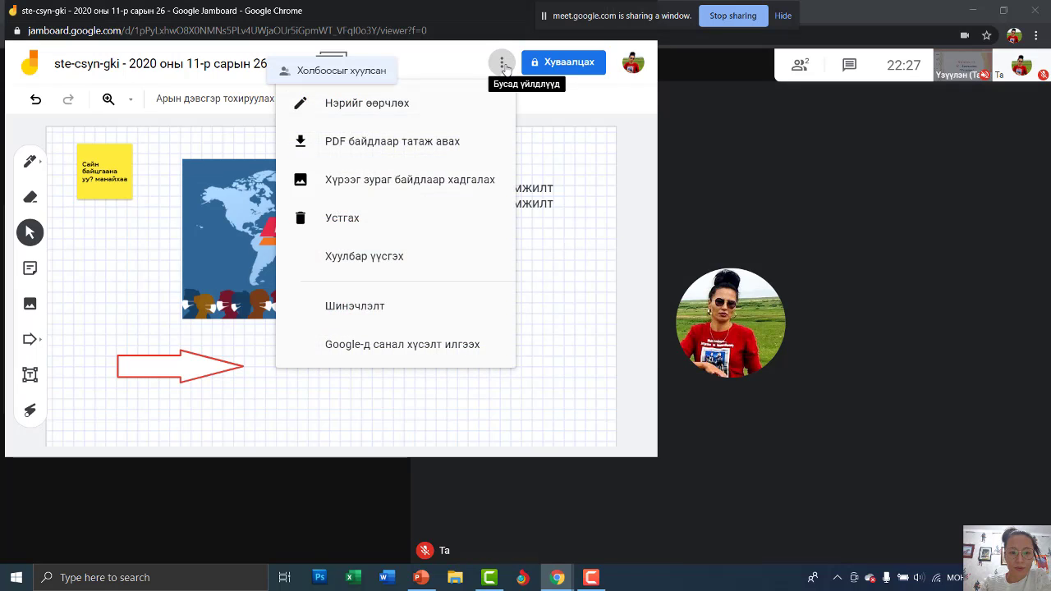
left_click(355, 227)
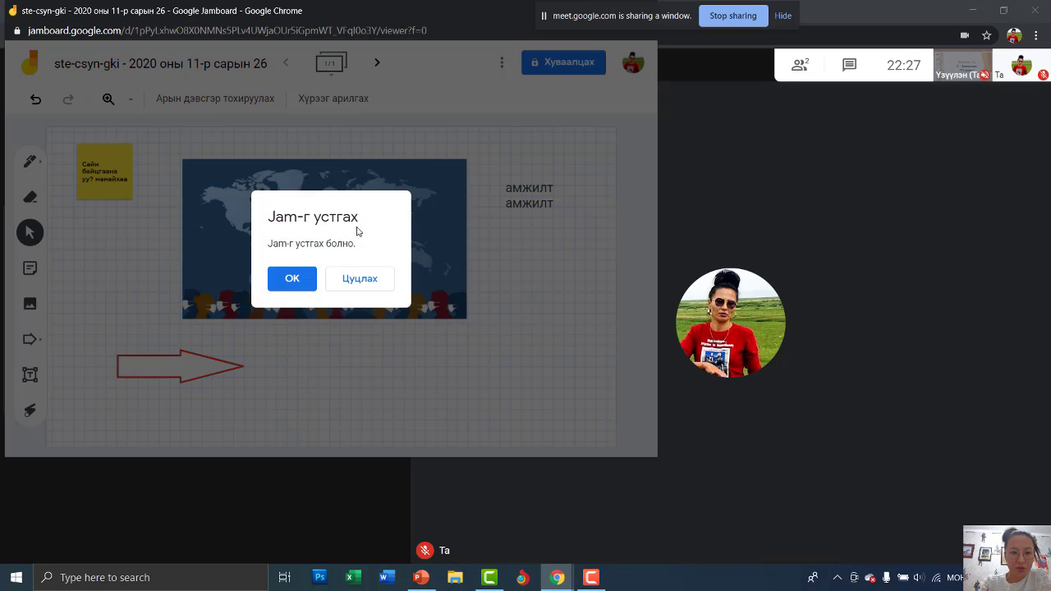
left_click(357, 282)
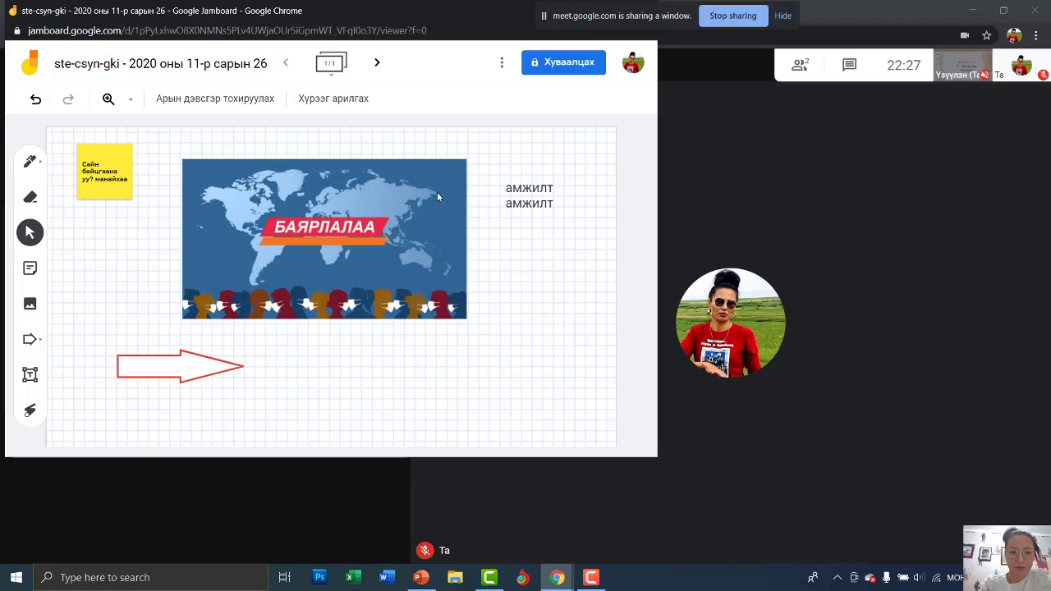
Delete the current Jam and go to the Jamboard home page.
left_click(502, 62)
left_click(357, 217)
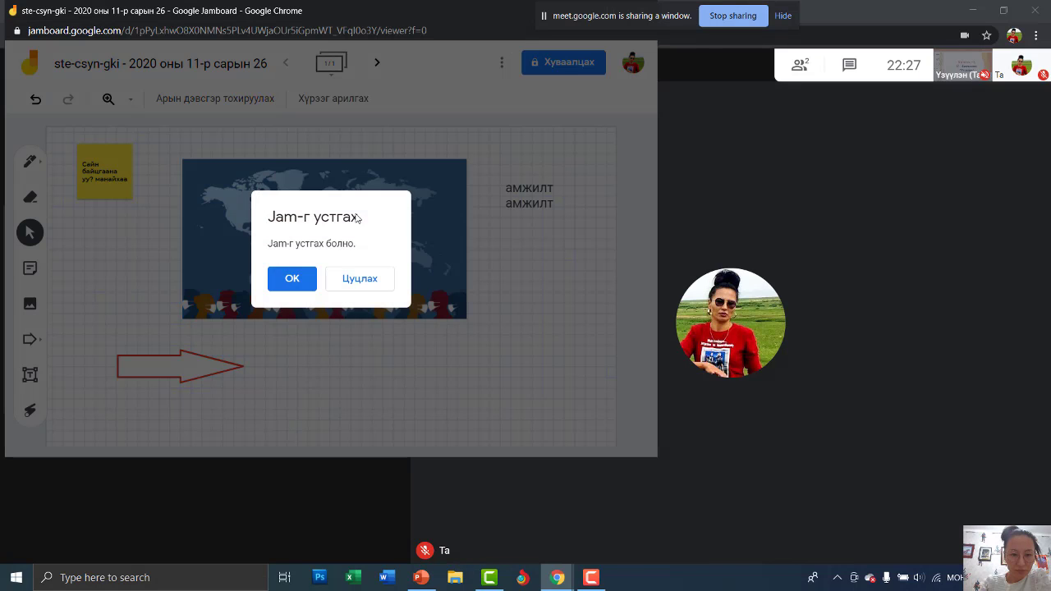
left_click(297, 282)
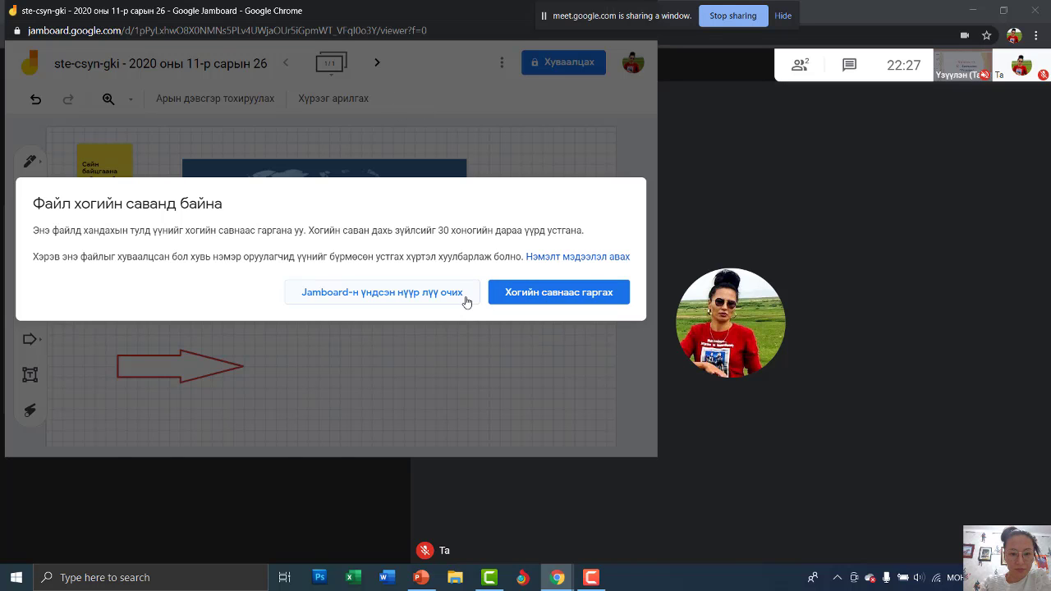
left_click(454, 296)
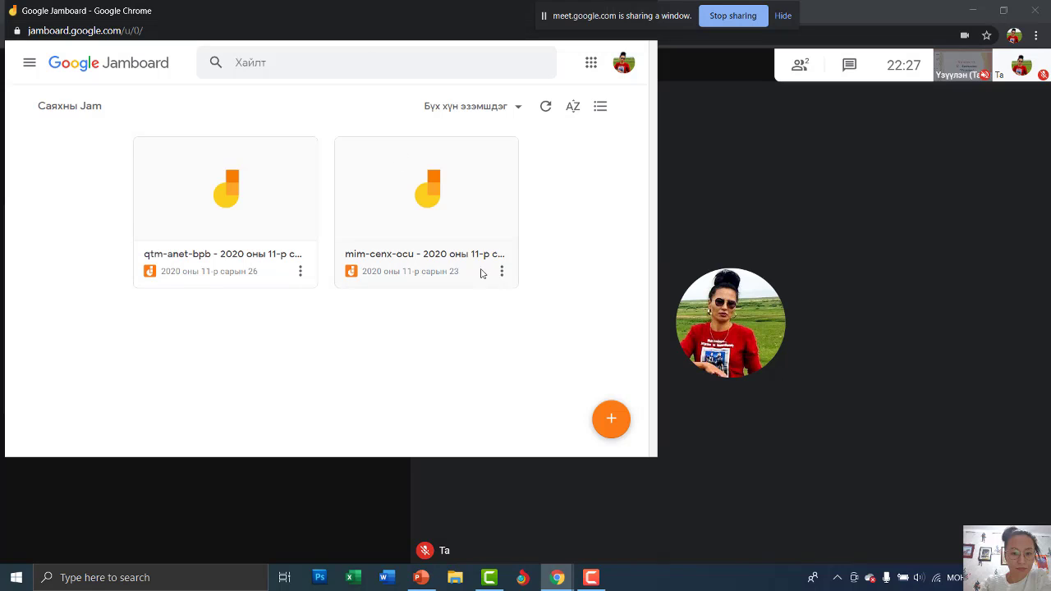
Look at the account options on the Jamboard home page and return to the Google Meet window.
left_click(288, 192)
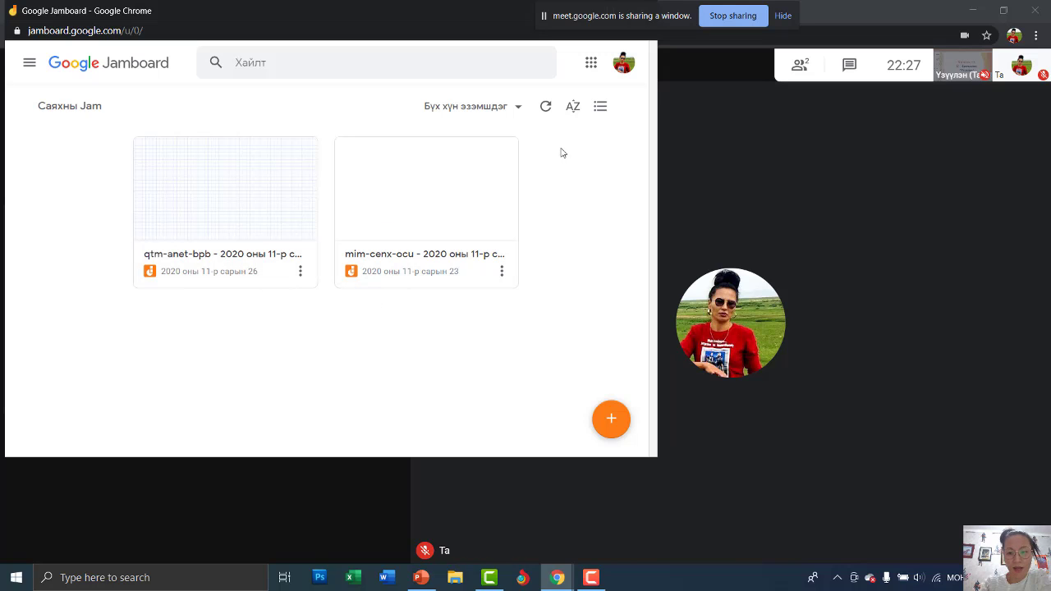
left_click(623, 63)
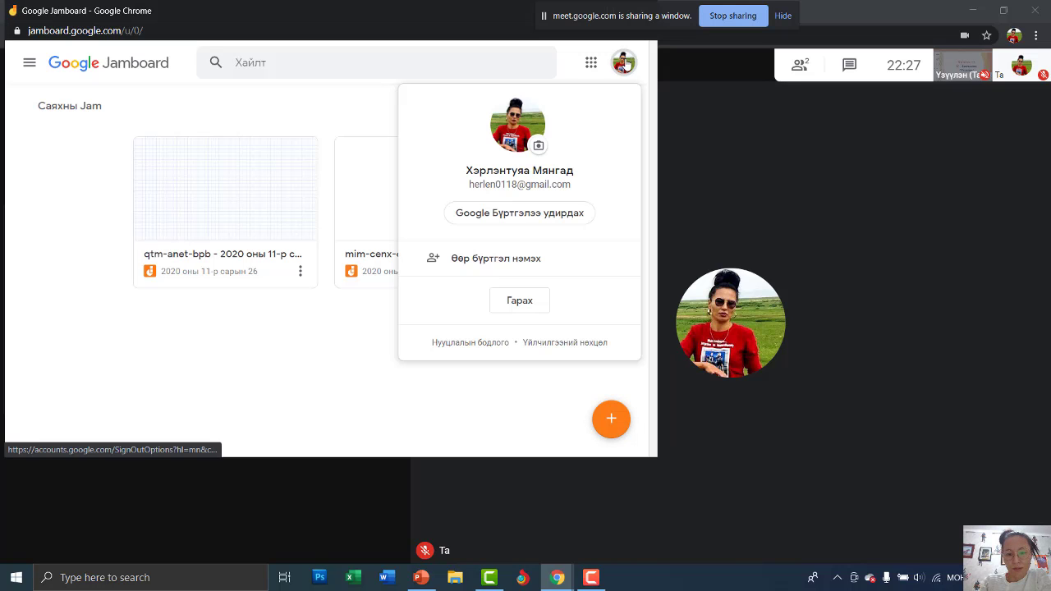
left_click(682, 209)
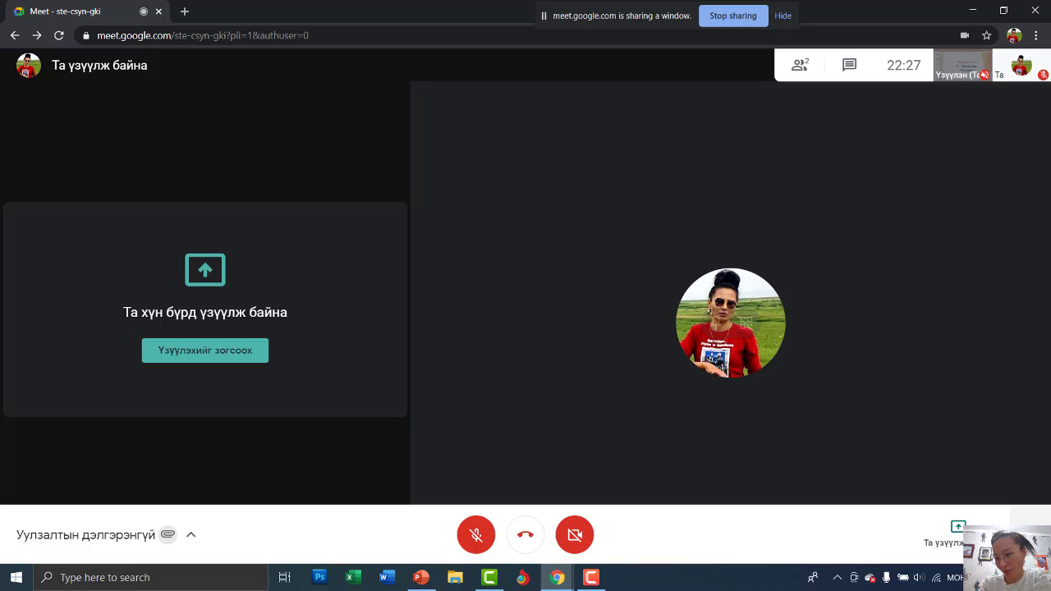
Set the meeting layout to tiled (Хавтан болгосон) with a maximum of 49 tiles and close the layout settings.
left_click(1029, 522)
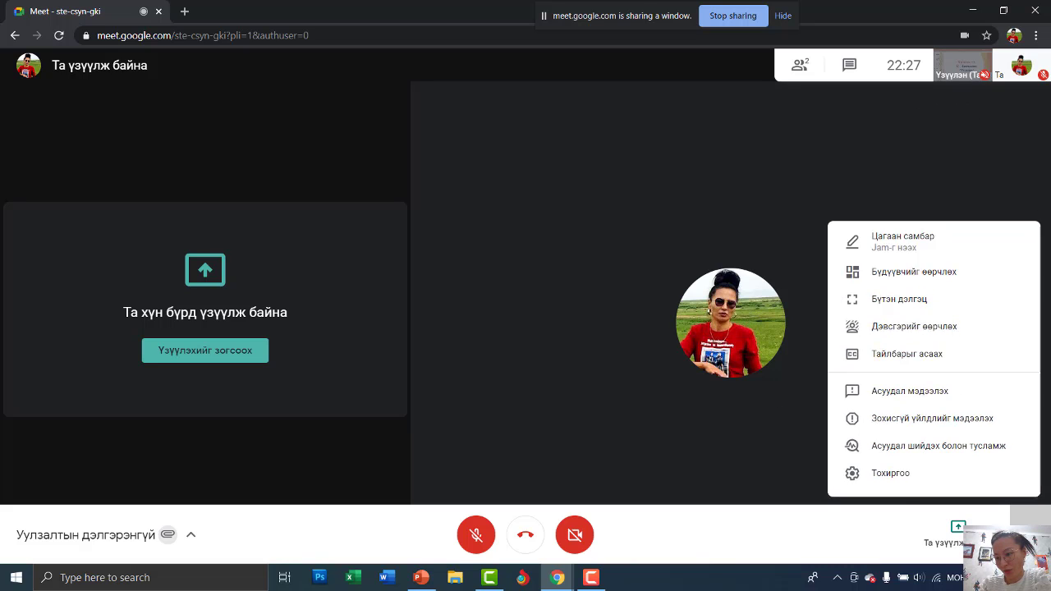
left_click(932, 268)
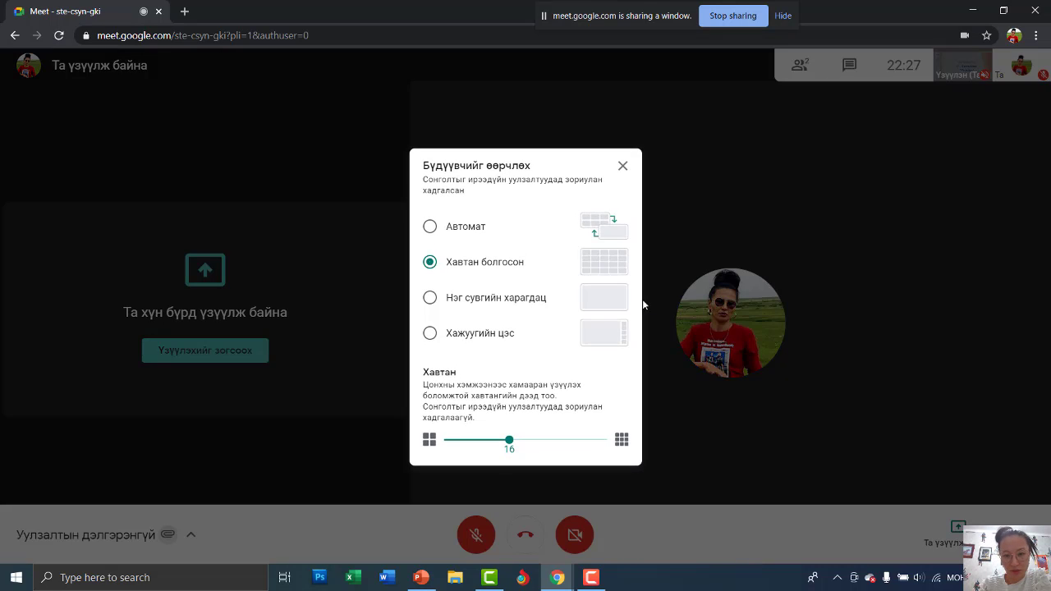
left_click(431, 228)
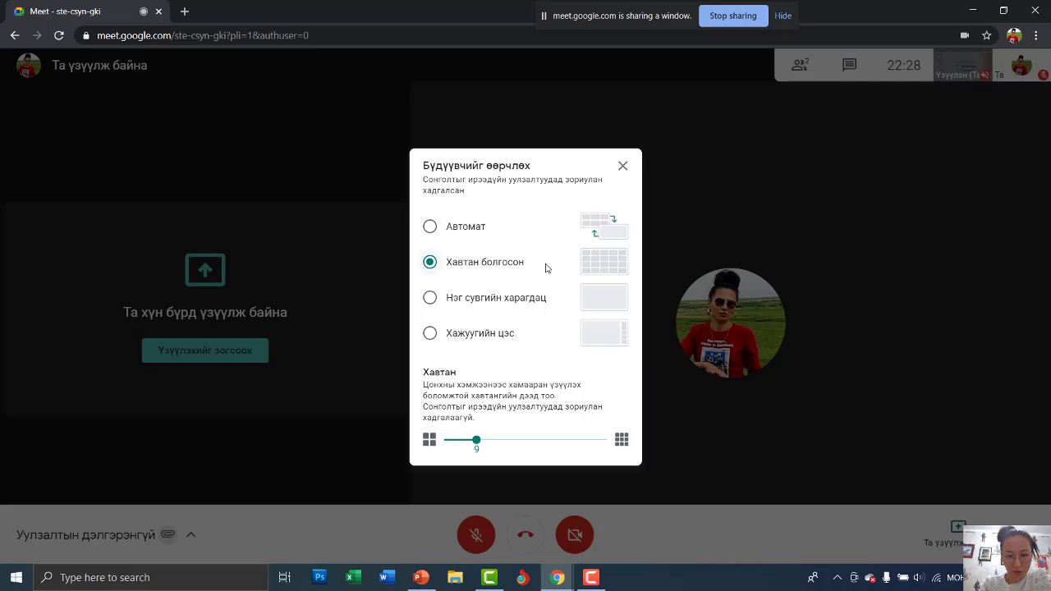
left_click_drag(479, 447, 617, 451)
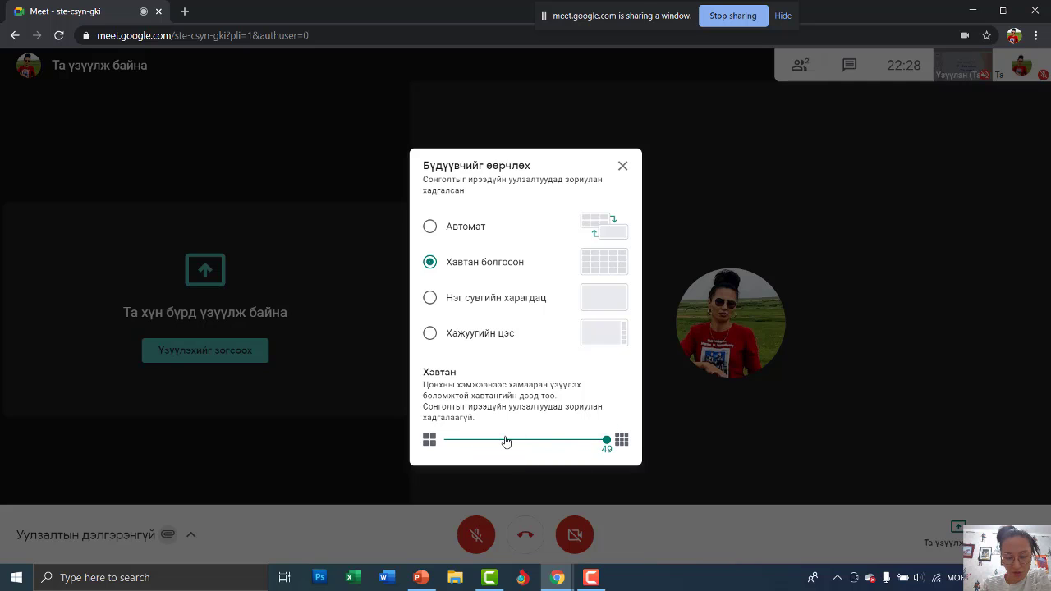
left_click(701, 436)
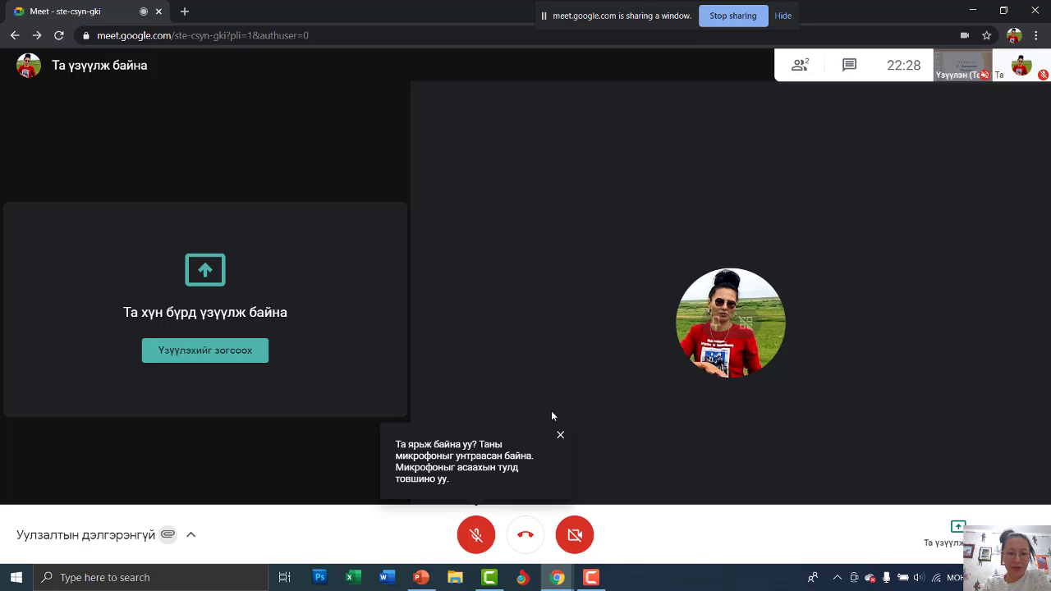
Stop sharing the presented window and leave the meeting.
left_click(728, 16)
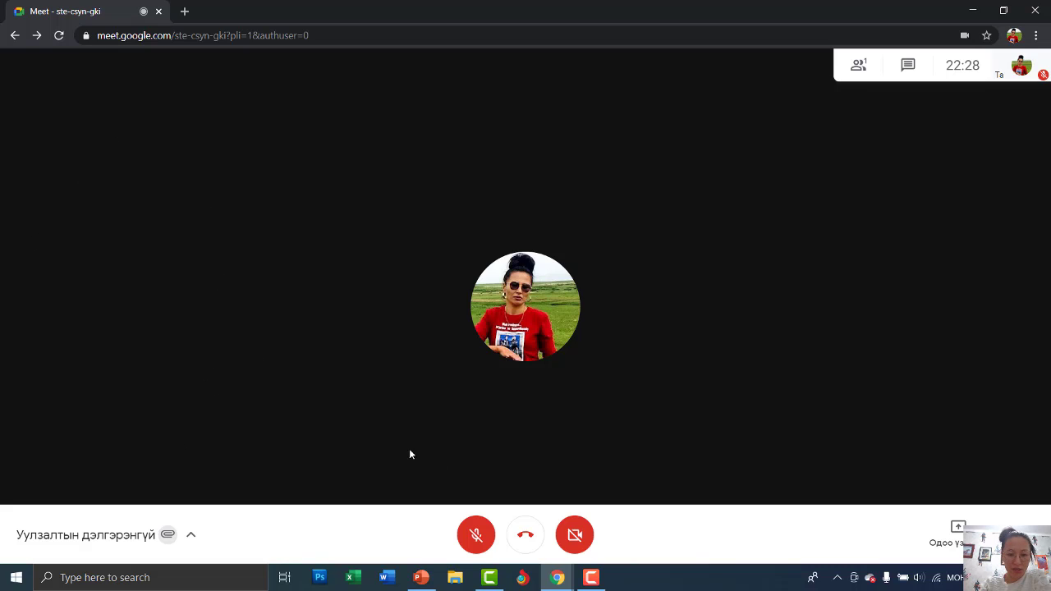
left_click(526, 540)
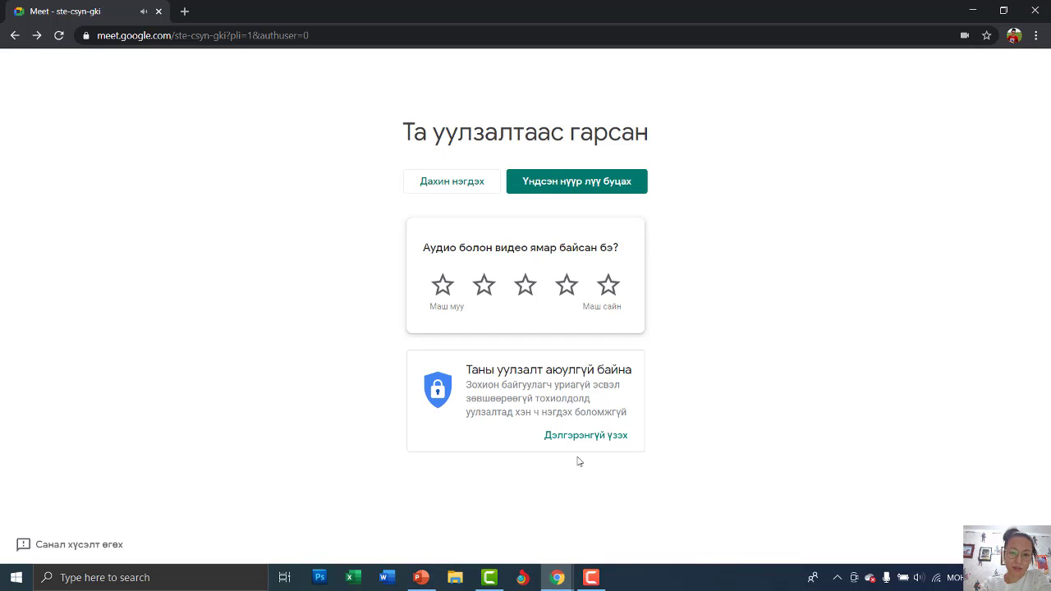
mouse_move(597, 583)
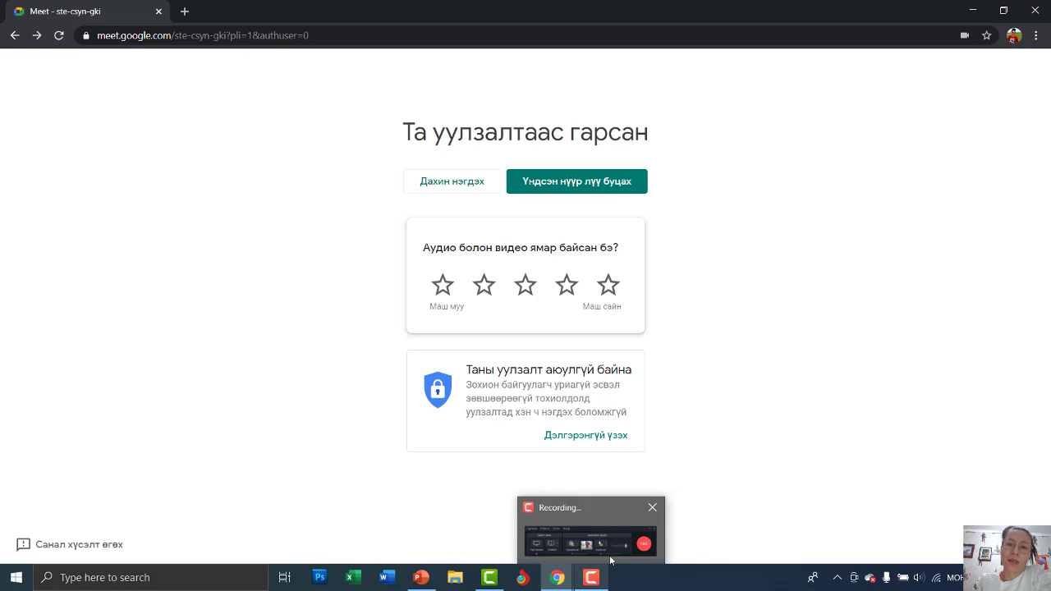
left_click(640, 503)
left_click(613, 540)
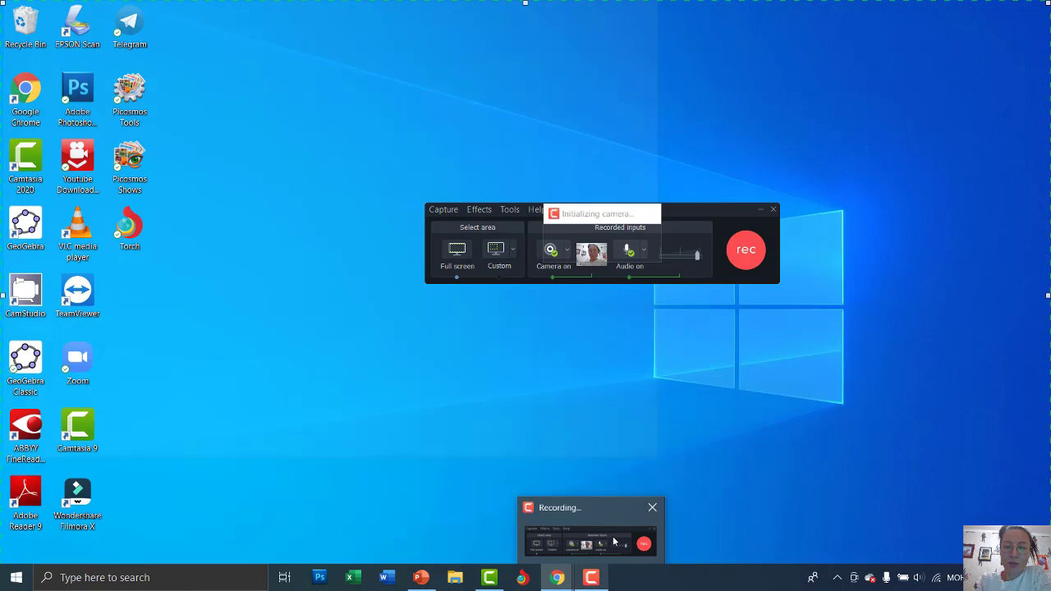